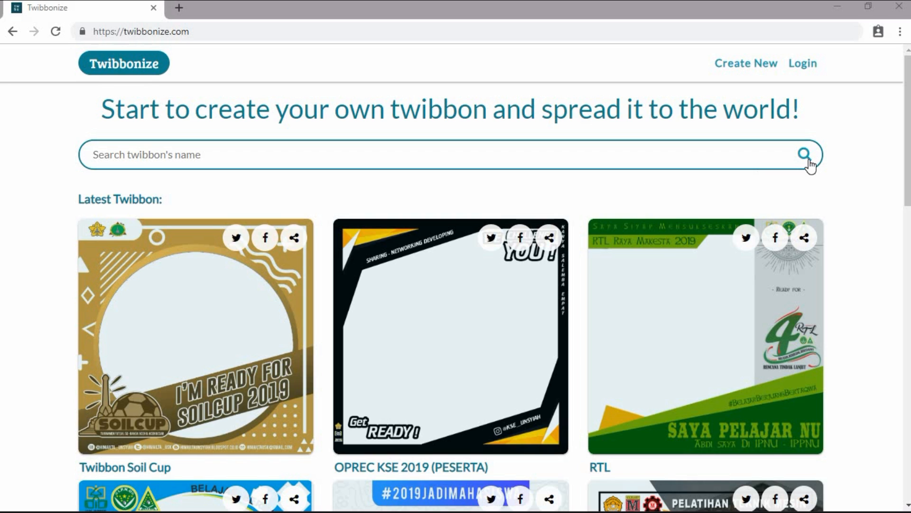
Step: Browse the gallery of latest twibbons on the Twibbonize homepage
{"action": "scroll", "coordinate": [810, 167], "scroll_direction": "down", "scroll_amount": 4}
{"action": "scroll", "coordinate": [810, 166], "scroll_direction": "down", "scroll_amount": 3}
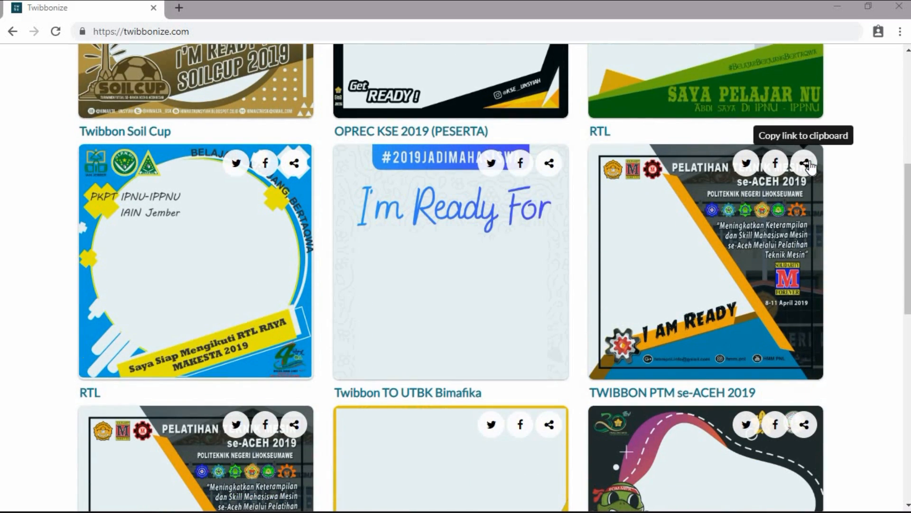
{"action": "scroll", "coordinate": [812, 167], "scroll_direction": "down", "scroll_amount": 9}
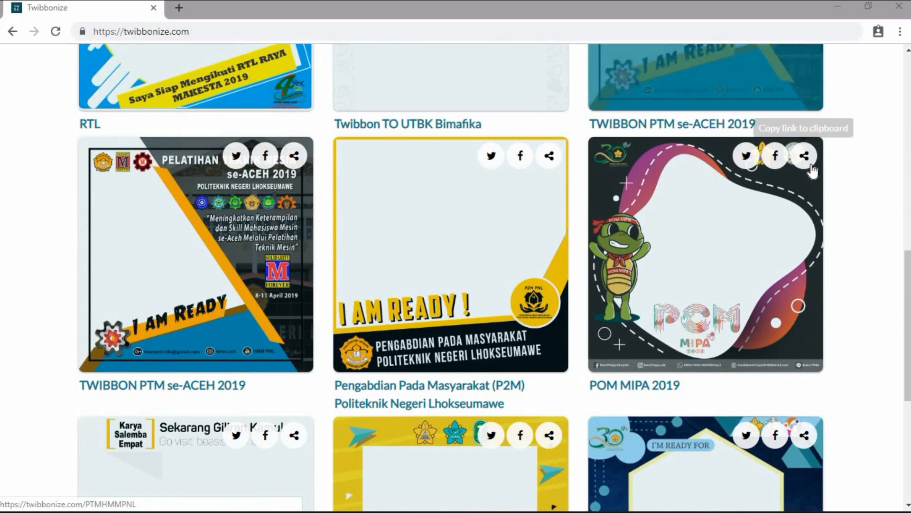
{"action": "scroll", "coordinate": [812, 176], "scroll_direction": "down", "scroll_amount": 3}
{"action": "scroll", "coordinate": [852, 180], "scroll_direction": "up", "scroll_amount": 4}
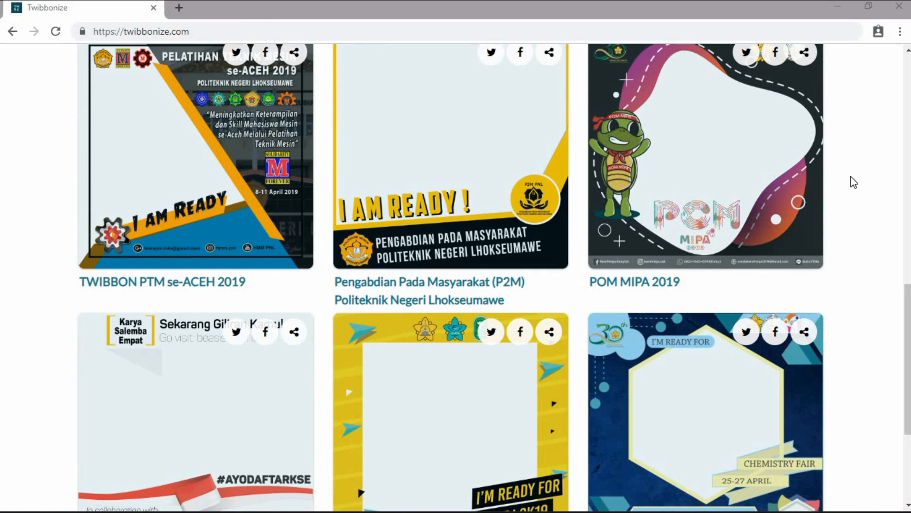
{"action": "scroll", "coordinate": [850, 175], "scroll_direction": "up", "scroll_amount": 6}
{"action": "scroll", "coordinate": [851, 175], "scroll_direction": "up", "scroll_amount": 4}
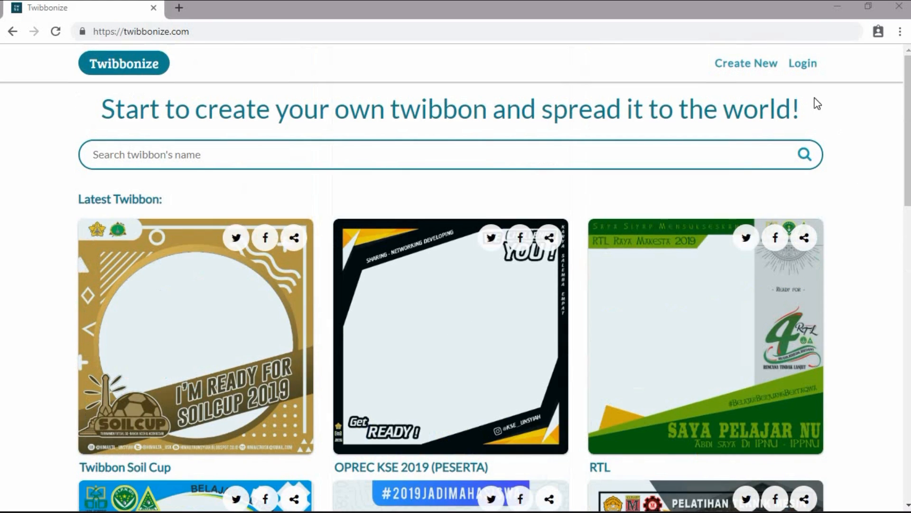
Step: Choose to log in with Google and translate the Google sign-in page
{"action": "left_click", "coordinate": [793, 67]}
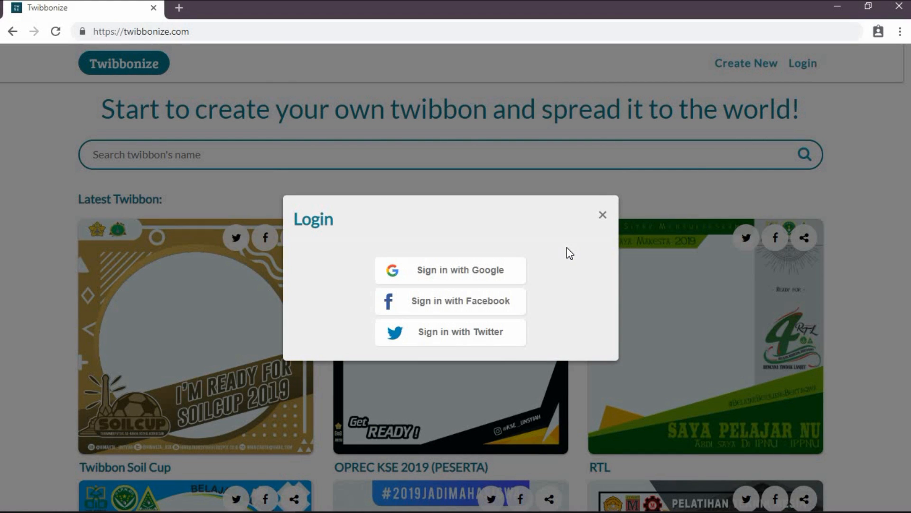
{"action": "left_click", "coordinate": [476, 275]}
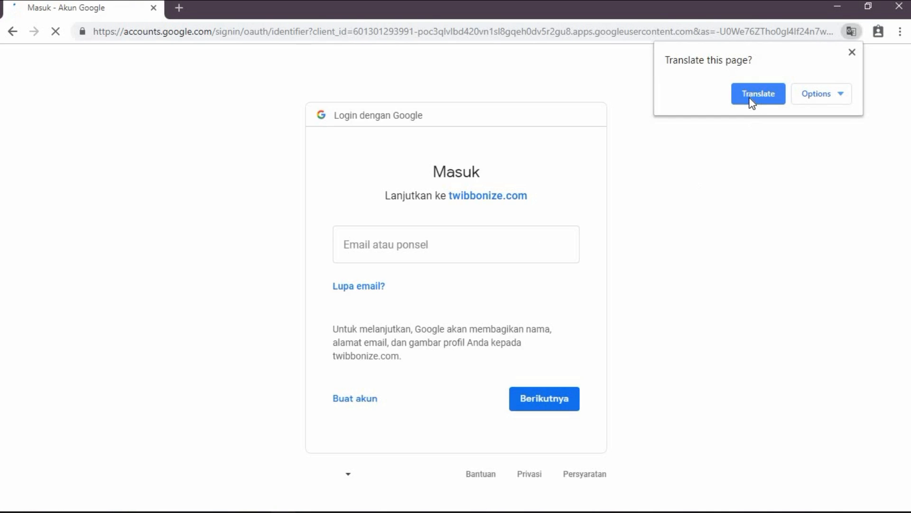
{"action": "left_click", "coordinate": [754, 95]}
{"action": "left_click", "coordinate": [464, 238]}
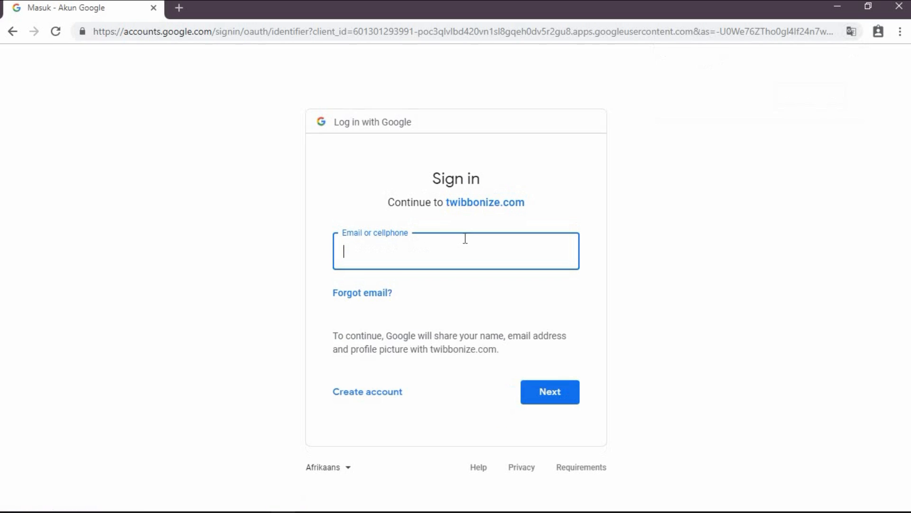
Step: Sign in to Google by entering the account's e-mail address and password
{"action": "type", "text": "[masked email address]"}
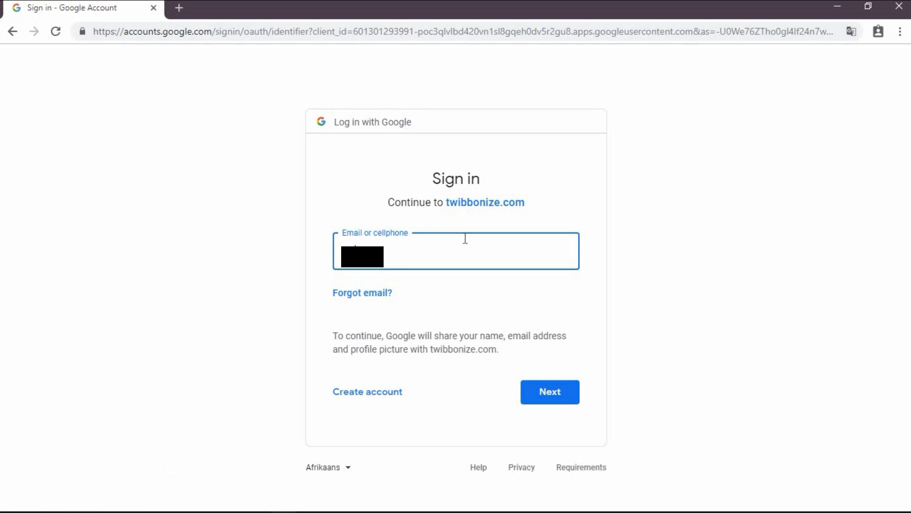
{"action": "type", "text": "[masked email address]"}
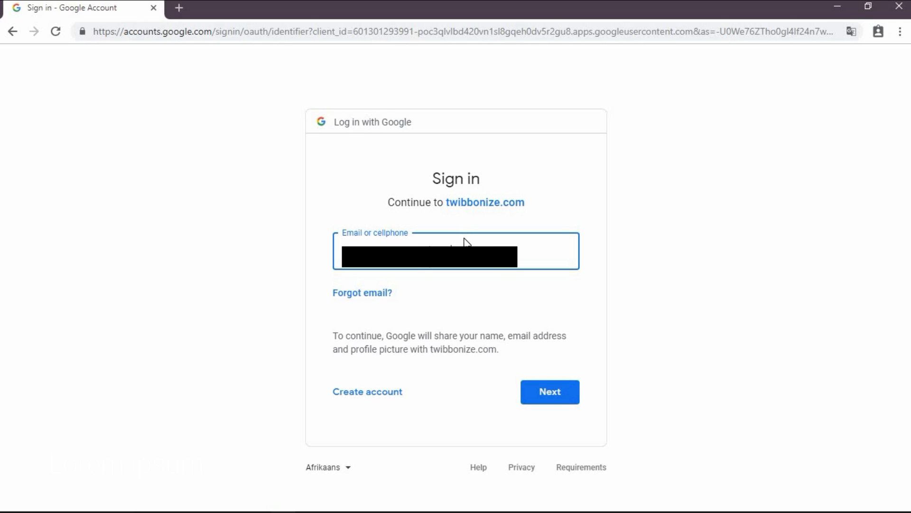
{"action": "key", "text": "Return"}
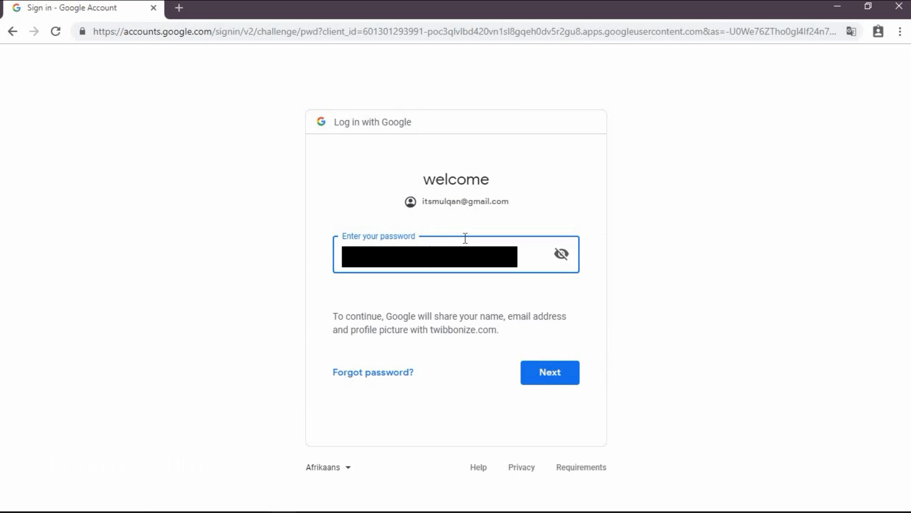
{"action": "key", "text": "Return"}
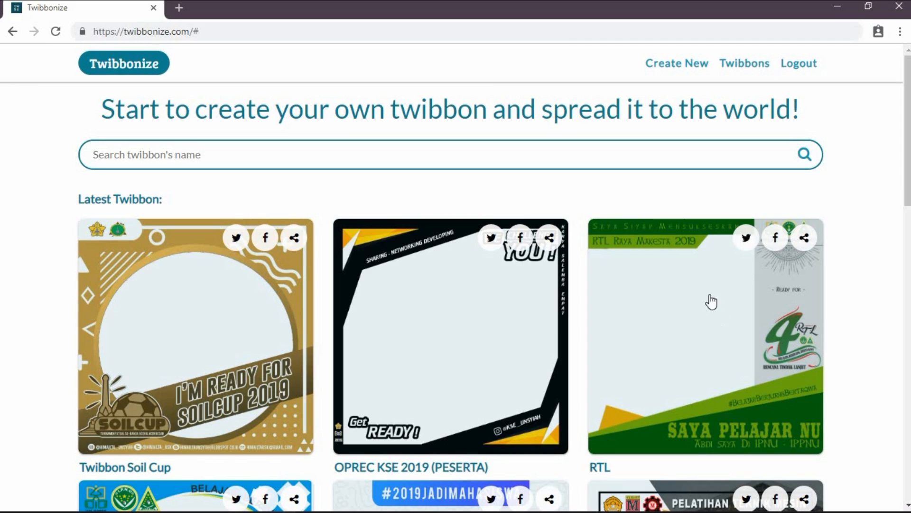
Step: Start a new twibbon and give it the title "Go Green Week"
{"action": "left_click", "coordinate": [675, 69]}
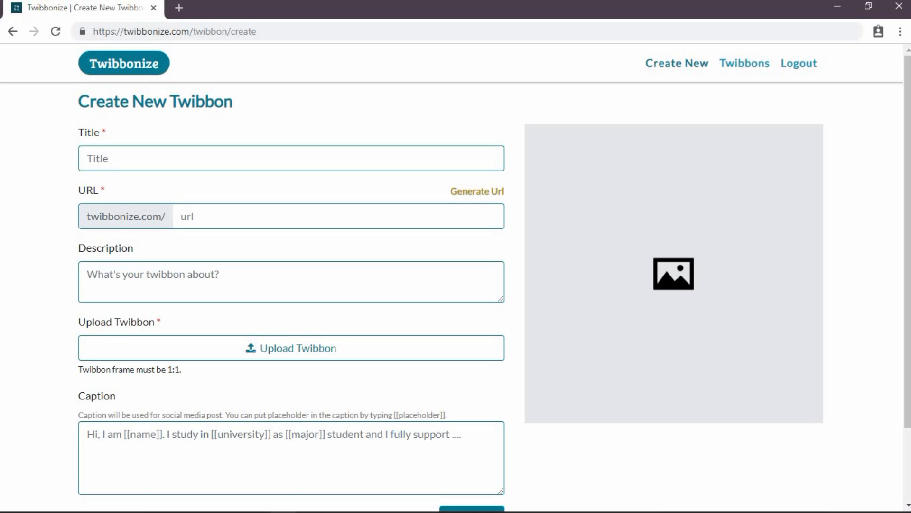
{"action": "left_click", "coordinate": [274, 159]}
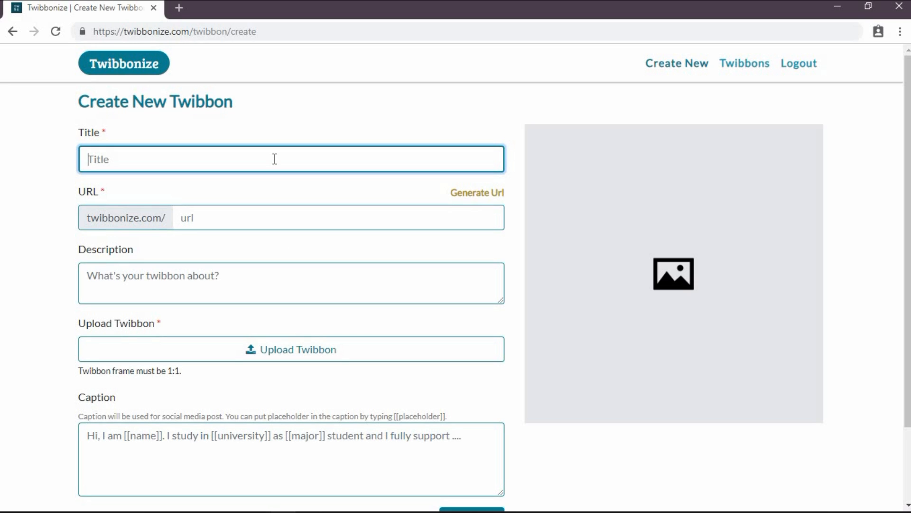
{"action": "type", "text": "Go Green Week"}
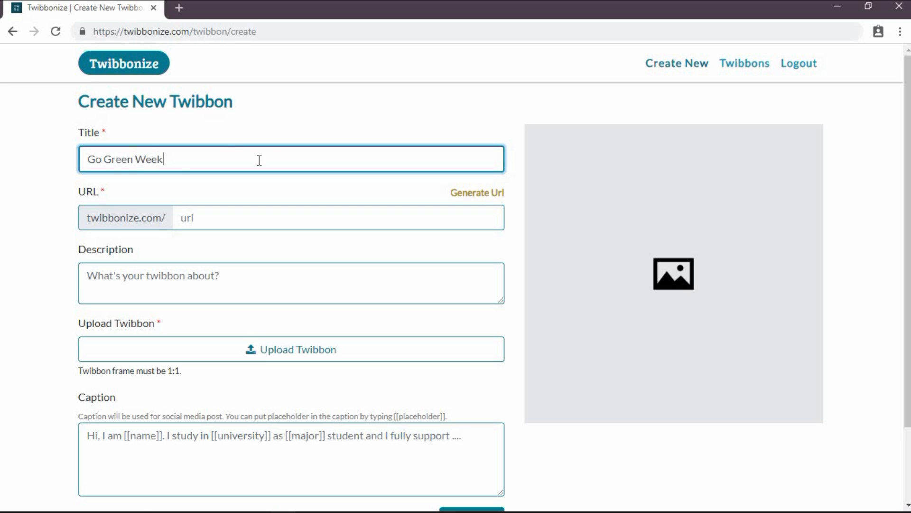
{"action": "left_click", "coordinate": [40, 174]}
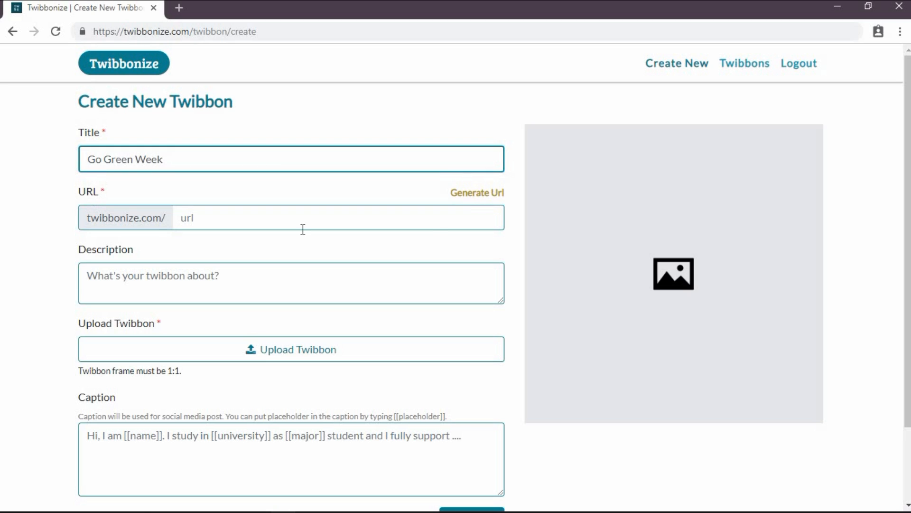
Step: Generate a URL for the twibbon and replace it with GoGreenWeek
{"action": "left_click", "coordinate": [481, 197]}
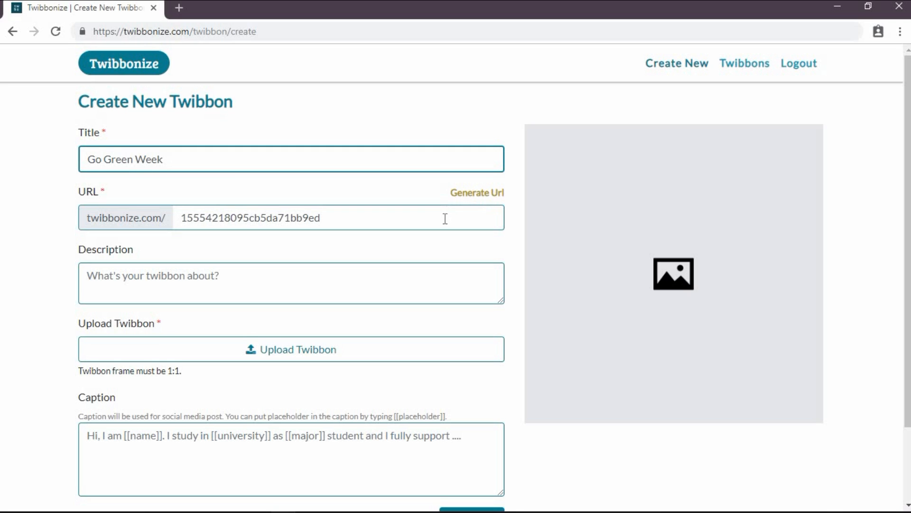
{"action": "left_click_drag", "start_coordinate": [323, 219], "coordinate": [150, 233]}
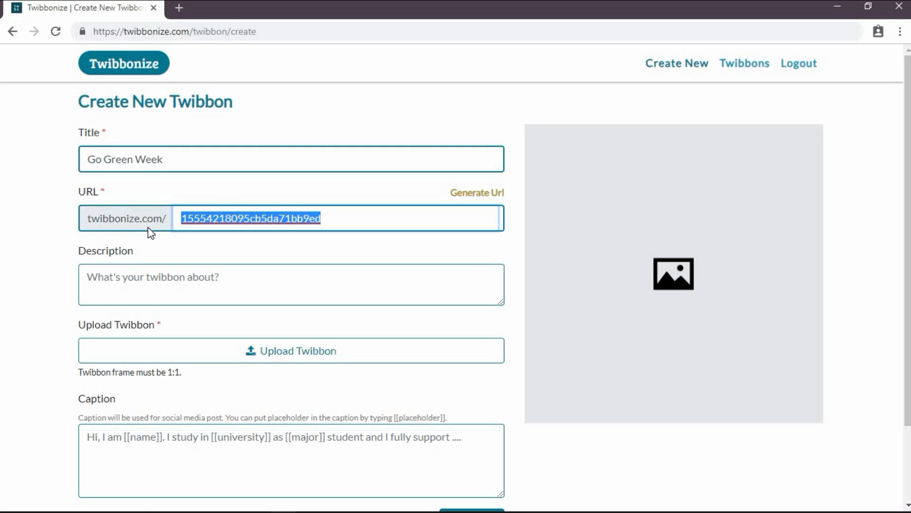
{"action": "type", "text": "G"}
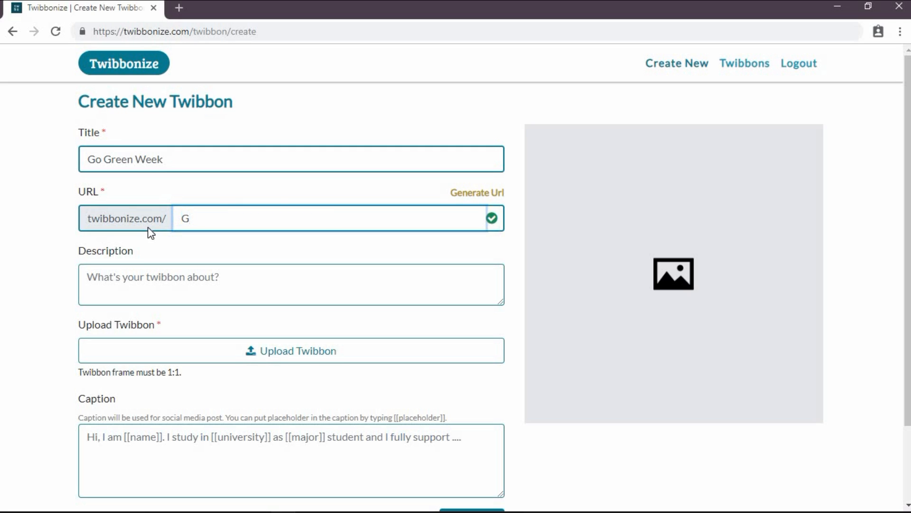
{"action": "type", "text": "oGreenWeek"}
Step: Fill in the description as "We help to inspire people to get involved and take action on environmental issues"
{"action": "left_click", "coordinate": [146, 272]}
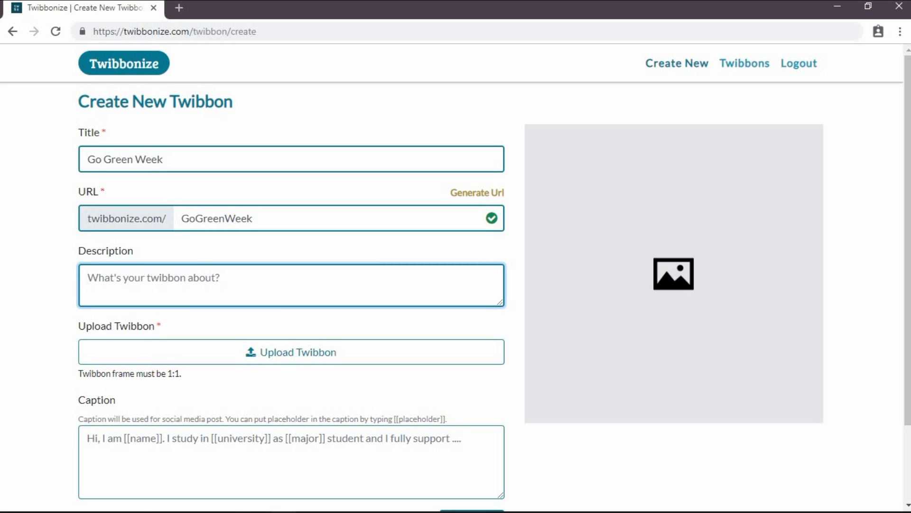
{"action": "key", "text": "alt+Tab"}
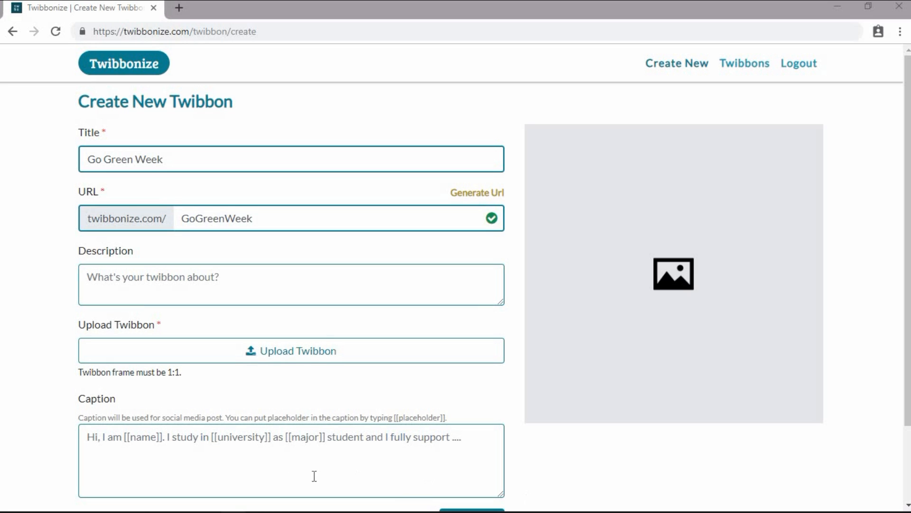
{"action": "left_click", "coordinate": [317, 283]}
{"action": "type", "text": "We help to inspire people to get involved and take action on enviromental issues"}
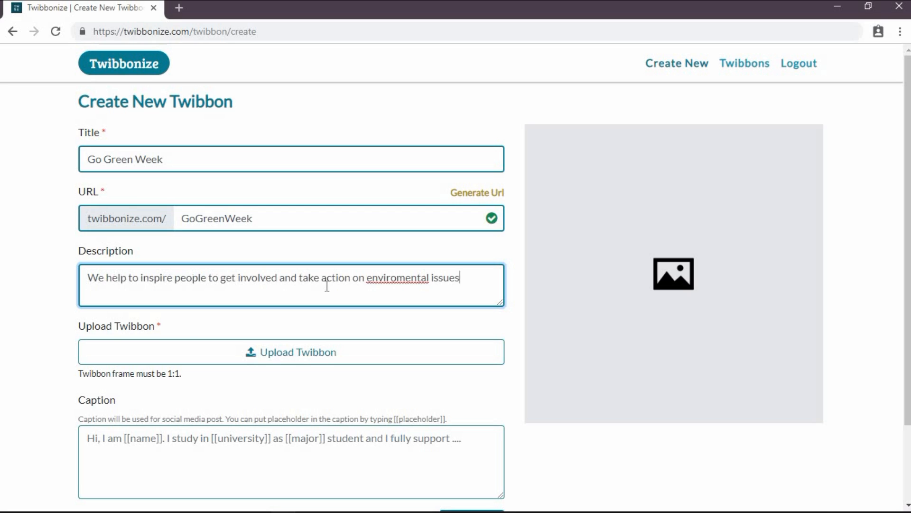
{"action": "right_click", "coordinate": [400, 277]}
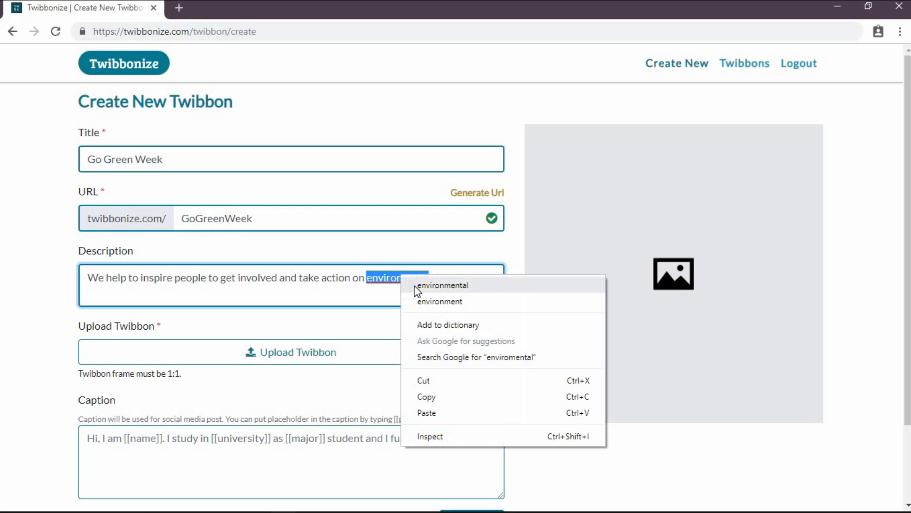
{"action": "left_click", "coordinate": [415, 286]}
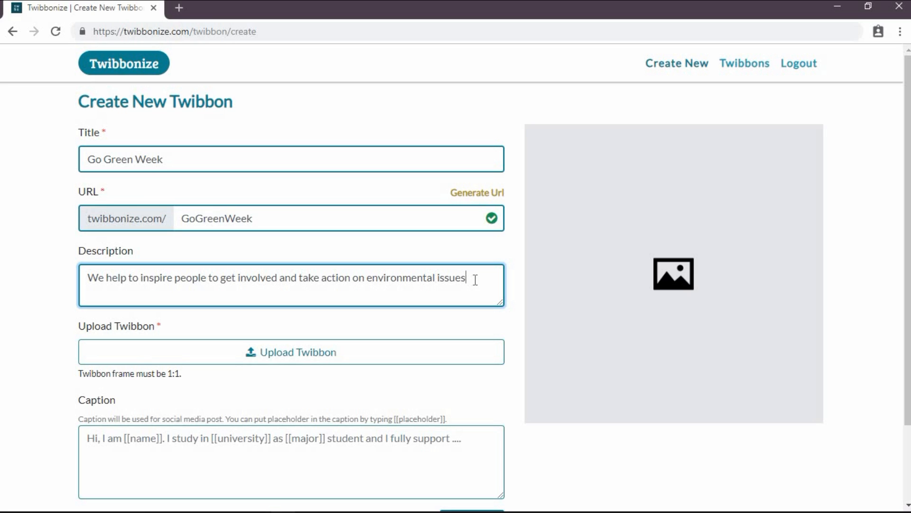
{"action": "left_click", "coordinate": [50, 269]}
Step: Upload the twibbon-example image from the Desktop folder as the twibbon frame
{"action": "scroll", "coordinate": [59, 282], "scroll_direction": "down", "scroll_amount": 2}
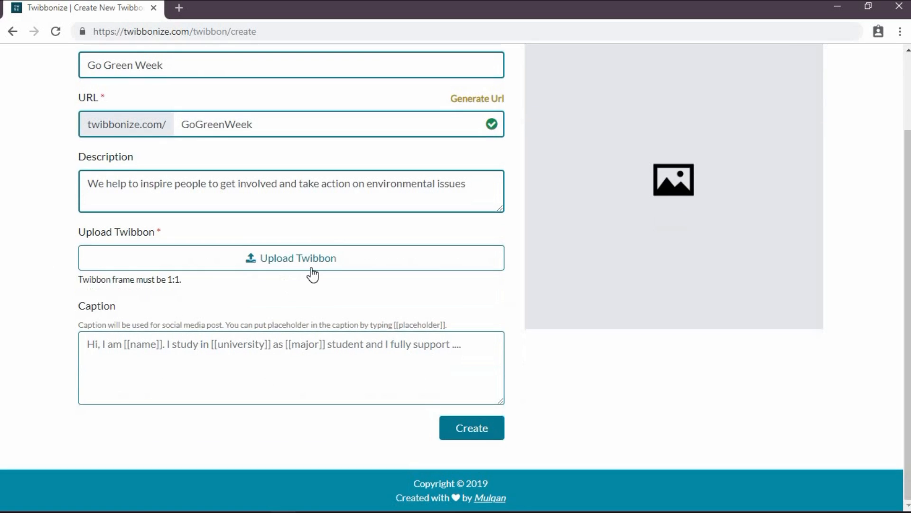
{"action": "left_click", "coordinate": [312, 263]}
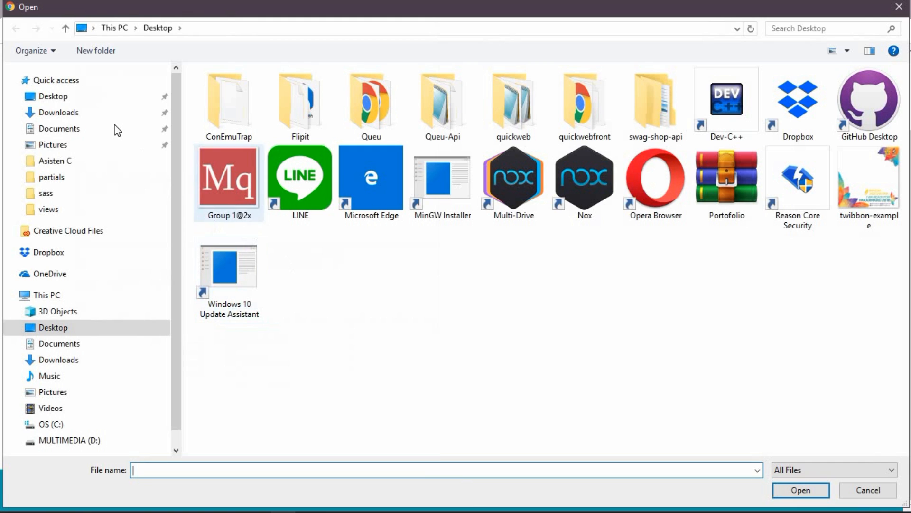
{"action": "left_click", "coordinate": [90, 113]}
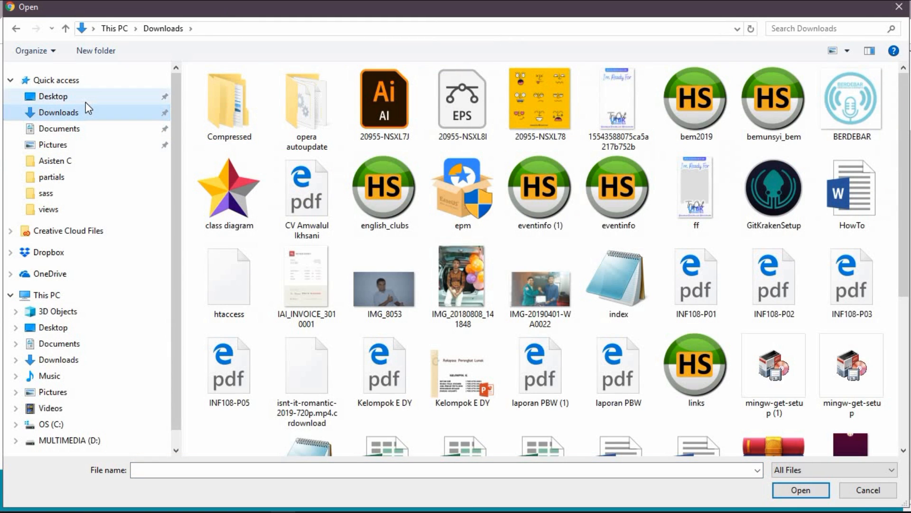
{"action": "left_click", "coordinate": [85, 101]}
{"action": "double_click", "coordinate": [884, 189]}
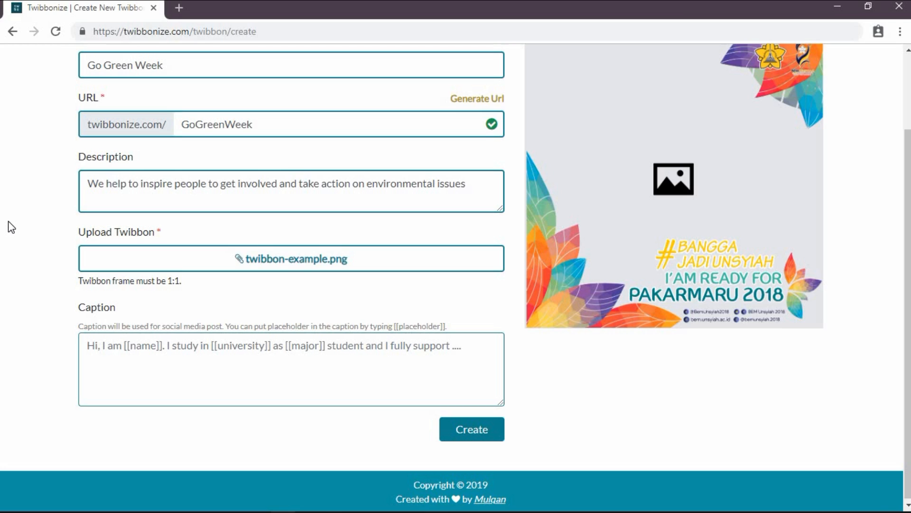
Step: Begin the caption with "Hi, I am [[full_name]], I am studying [[major]] at [[university]]"
{"action": "left_click", "coordinate": [128, 346]}
{"action": "type", "text": "Hi"}
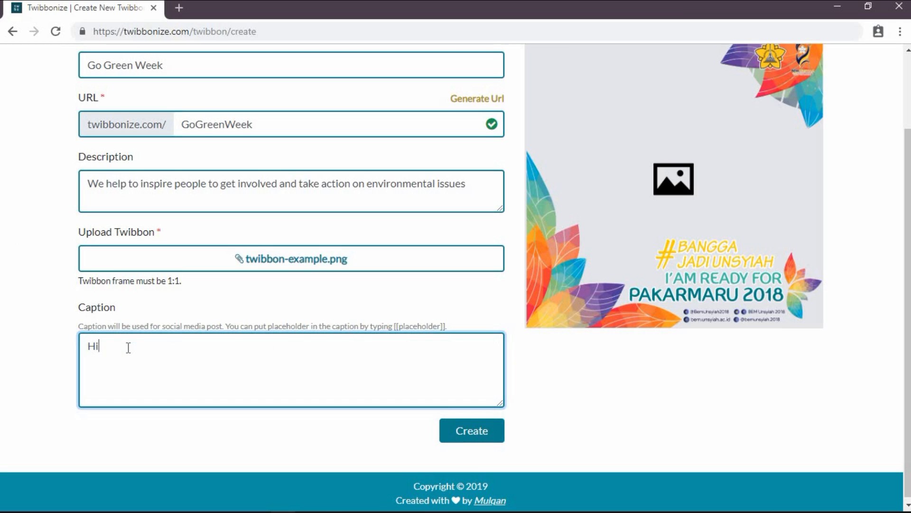
{"action": "type", "text": ", I am [[full_name]]"}
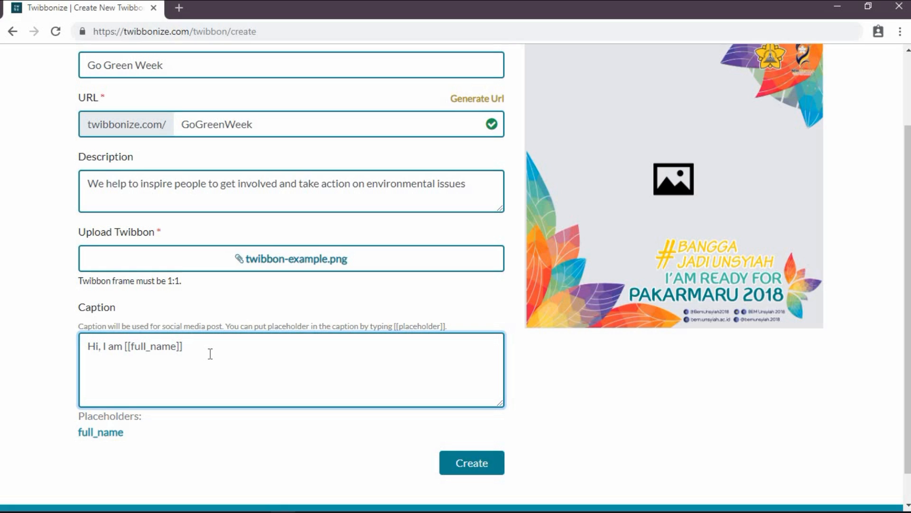
{"action": "type", "text": ", I am studying"}
{"action": "type", "text": "[[major]]"}
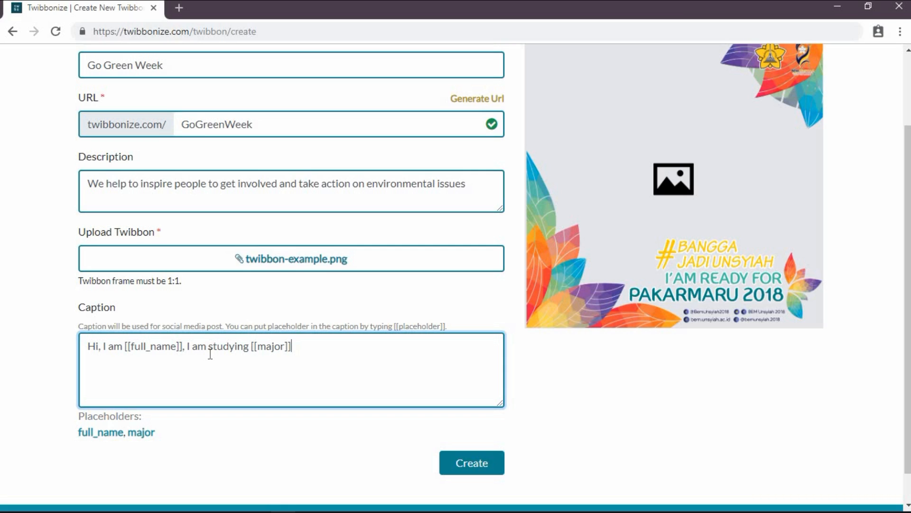
{"action": "type", "text": " at [[university"}
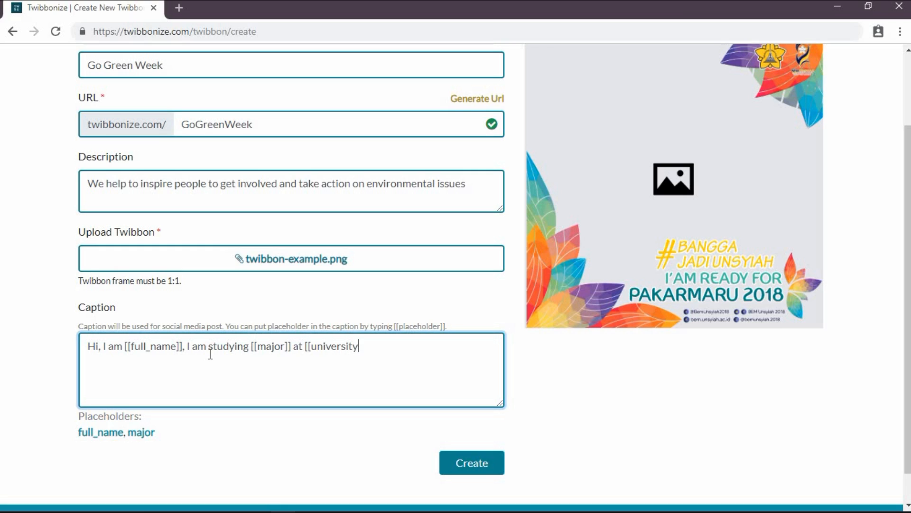
{"action": "type", "text": "]]"}
Step: Complete the caption by adding ". I fully support this campaign."
{"action": "type", "text": ". I f"}
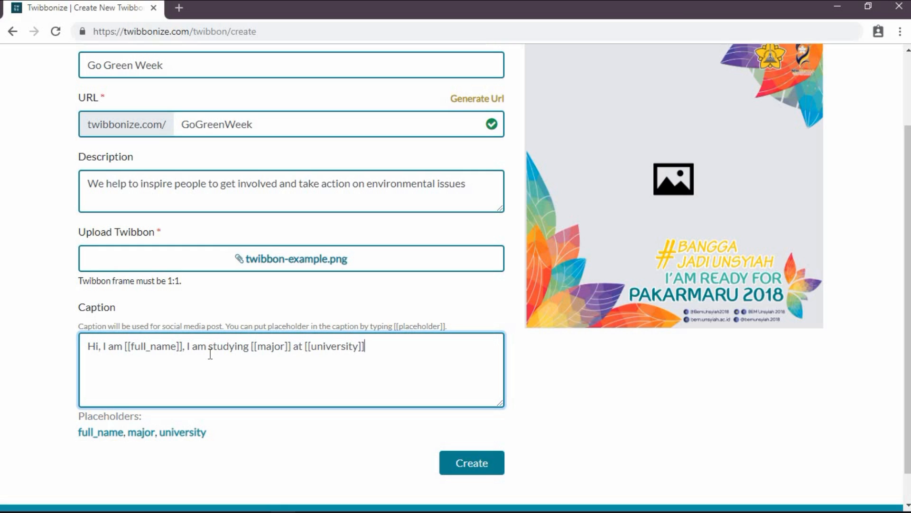
{"action": "type", "text": "ully suppoert"}
{"action": "key", "text": "BackSpace"}
{"action": "key", "text": "BackSpace"}
{"action": "key", "text": "BackSpace"}
{"action": "type", "text": "rt this"}
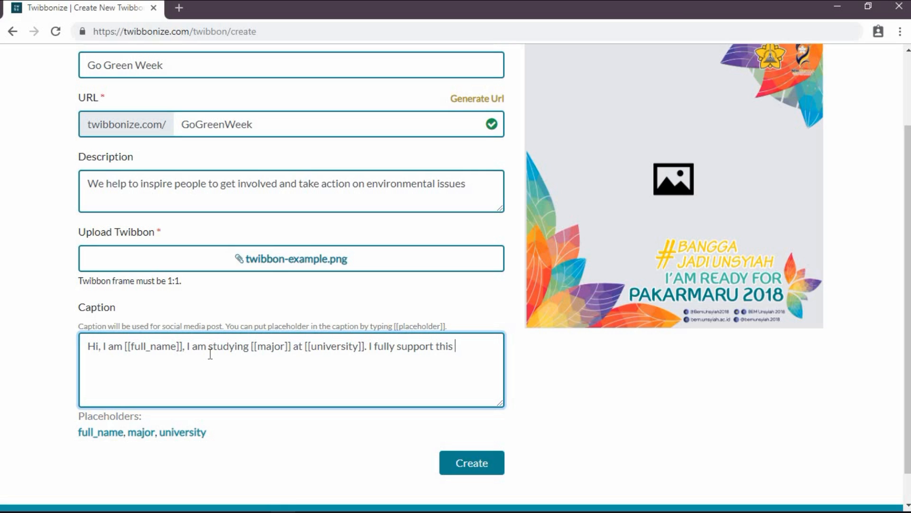
{"action": "type", "text": "campaign."}
Step: Review the full_name, major and university placeholders in the caption text
{"action": "left_click", "coordinate": [260, 344]}
{"action": "left_click_drag", "start_coordinate": [176, 346], "coordinate": [125, 346]}
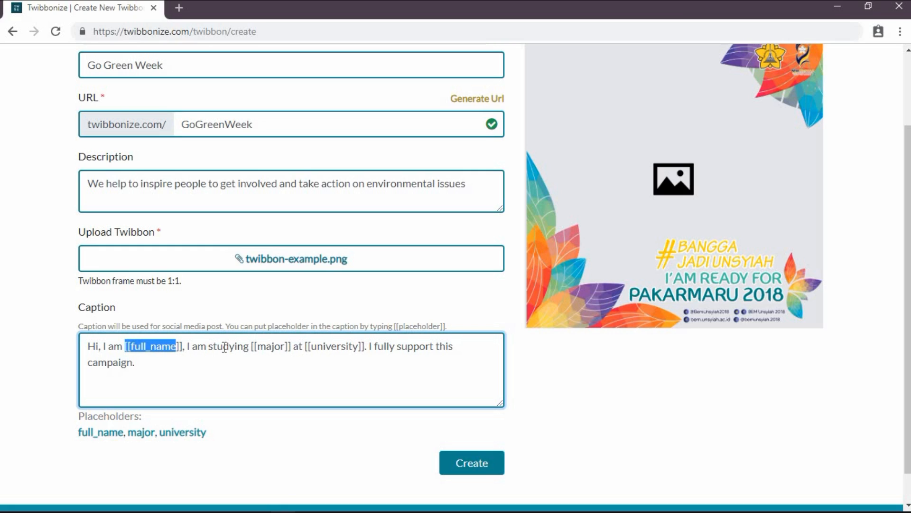
{"action": "left_click_drag", "start_coordinate": [256, 346], "coordinate": [363, 347]}
{"action": "left_click", "coordinate": [324, 376]}
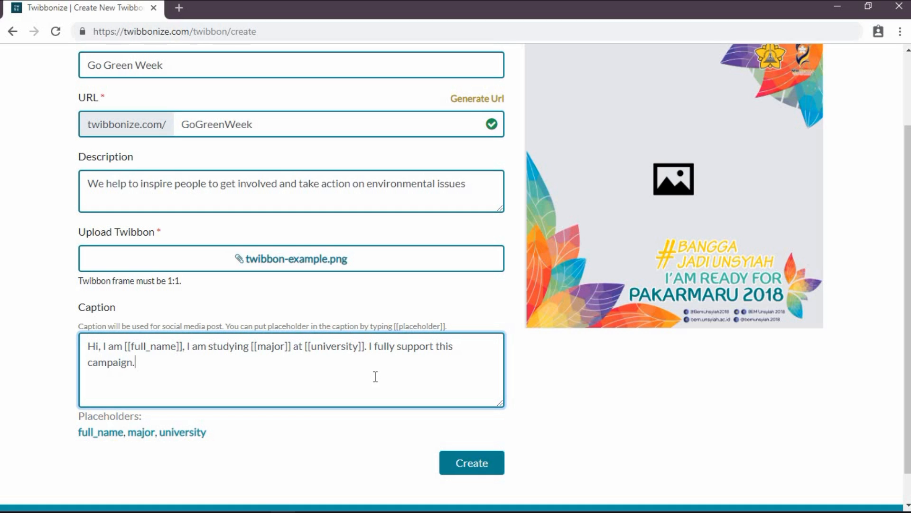
Step: Create the Go Green Week twibbon from the completed form and open the list of all your twibbons
{"action": "scroll", "coordinate": [185, 270], "scroll_direction": "up", "scroll_amount": 2}
{"action": "scroll", "coordinate": [33, 189], "scroll_direction": "down", "scroll_amount": 3}
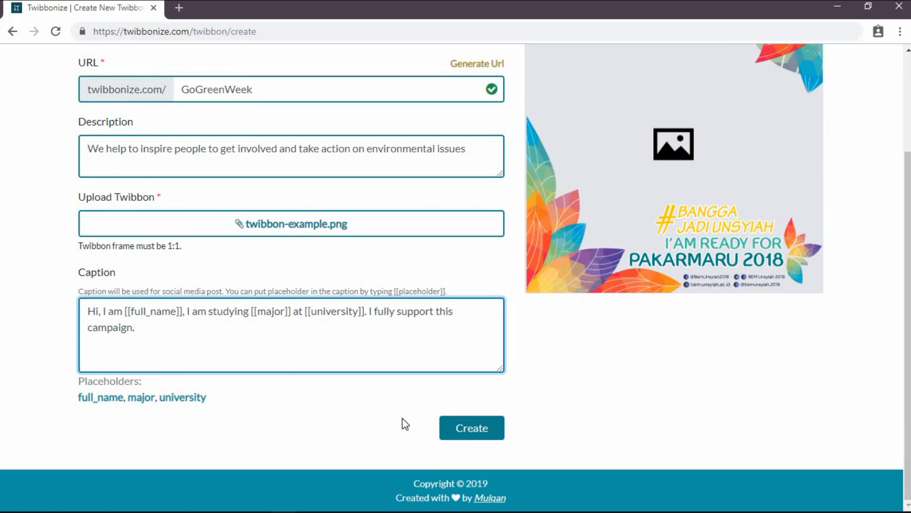
{"action": "left_click", "coordinate": [469, 431]}
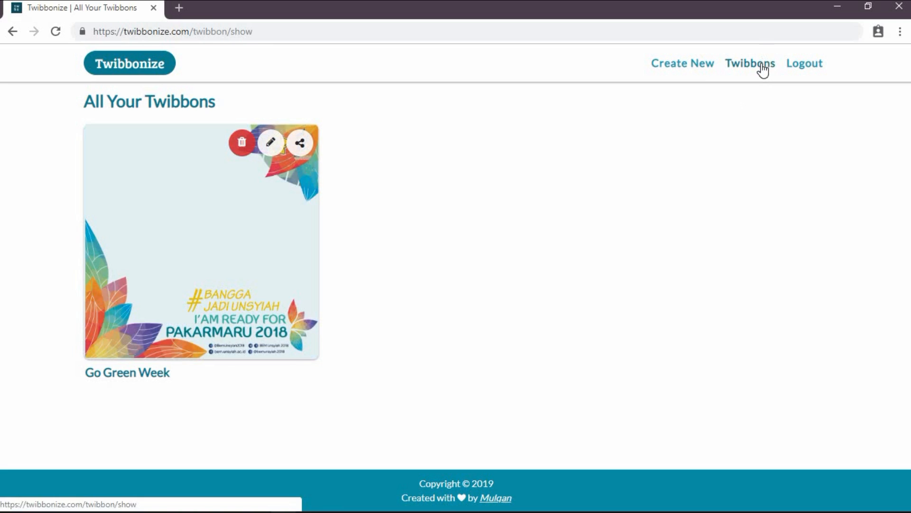
{"action": "left_click", "coordinate": [762, 66]}
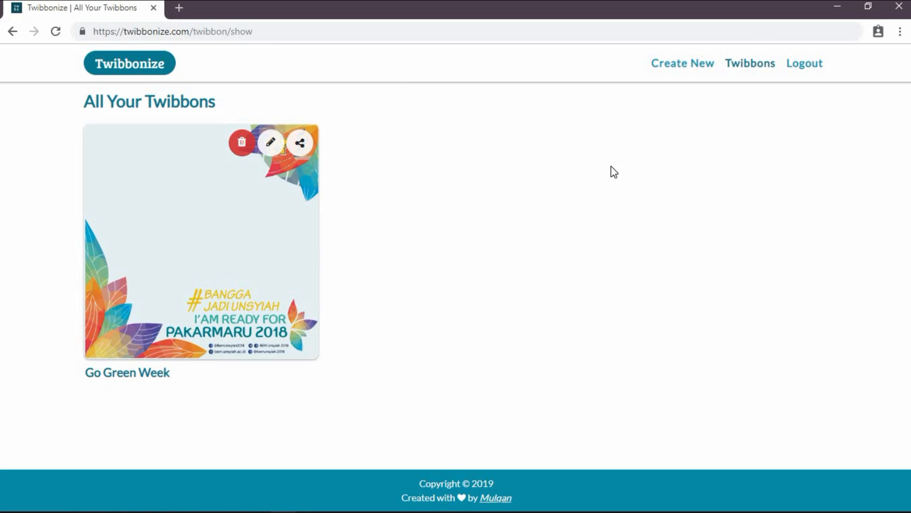
{"action": "left_click", "coordinate": [762, 72]}
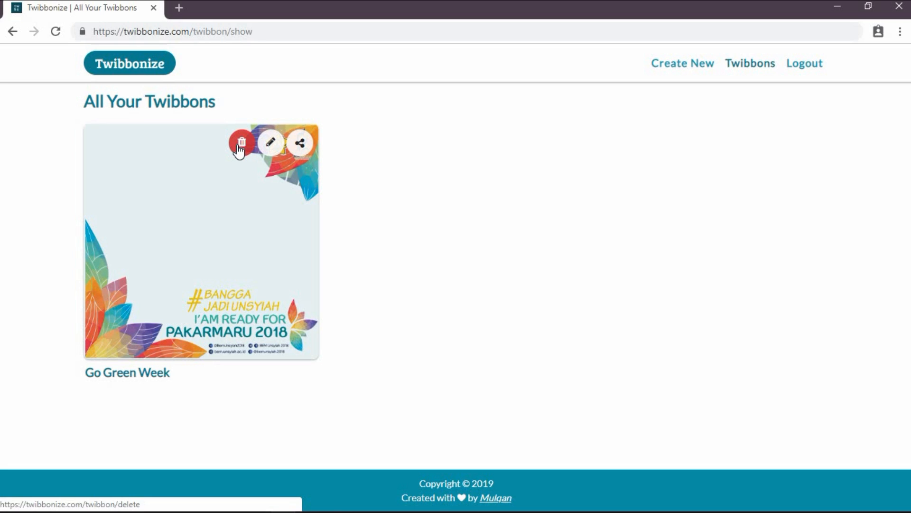
Step: Copy the Go Green Week twibbon's share link and open twibbonize.com/GoGreenWeek in a new browser tab
{"action": "left_click", "coordinate": [307, 149]}
{"action": "left_click", "coordinate": [180, 8]}
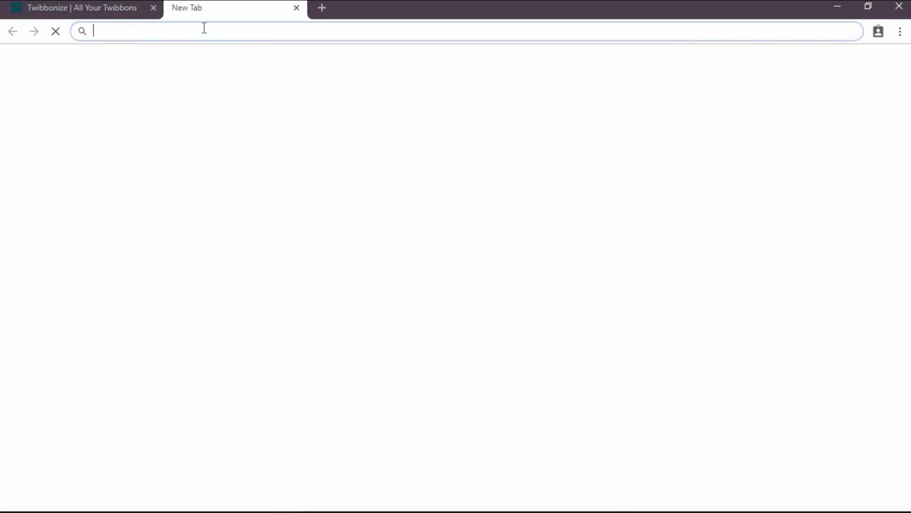
{"action": "key", "text": "ctrl+v"}
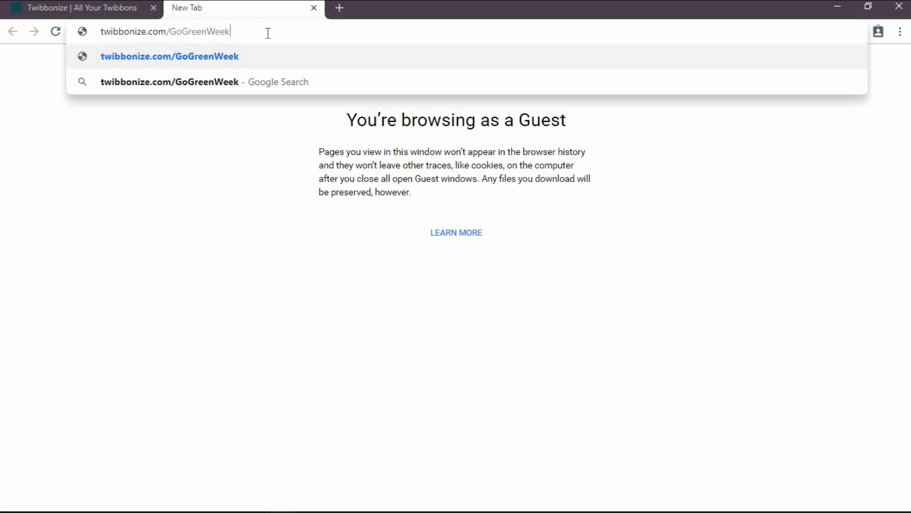
{"action": "key", "text": "Return"}
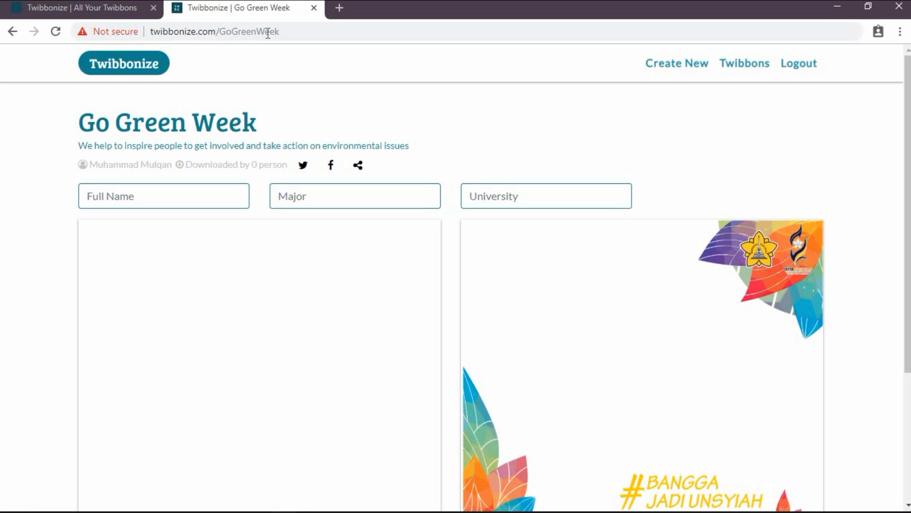
{"action": "scroll", "coordinate": [382, 120], "scroll_direction": "down", "scroll_amount": 1}
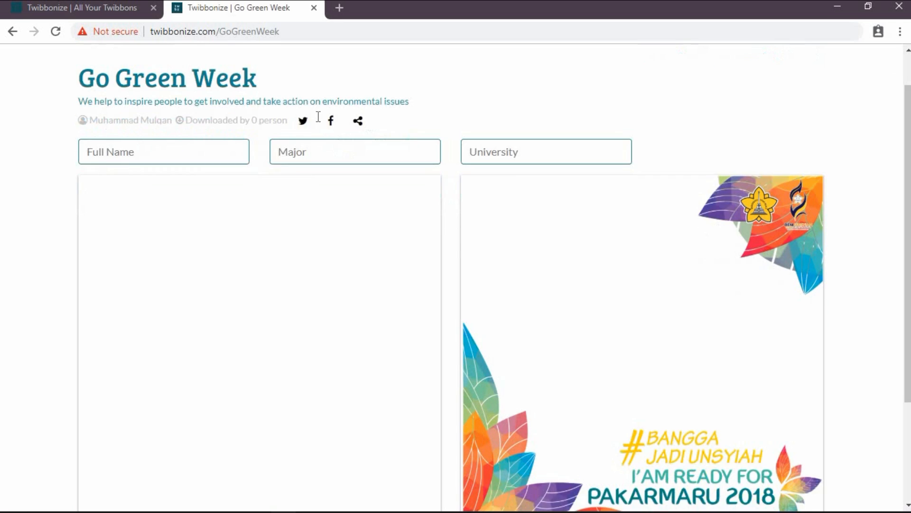
{"action": "scroll", "coordinate": [155, 109], "scroll_direction": "up", "scroll_amount": 1}
Step: Look for the Go Green Week twibbon among the latest twibbons on the Twibbonize homepage
{"action": "left_click", "coordinate": [89, 7]}
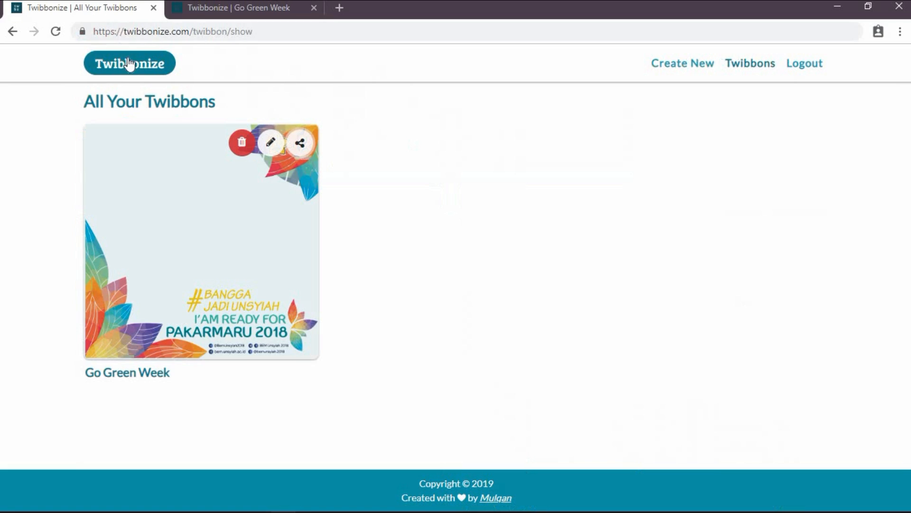
{"action": "left_click", "coordinate": [131, 69]}
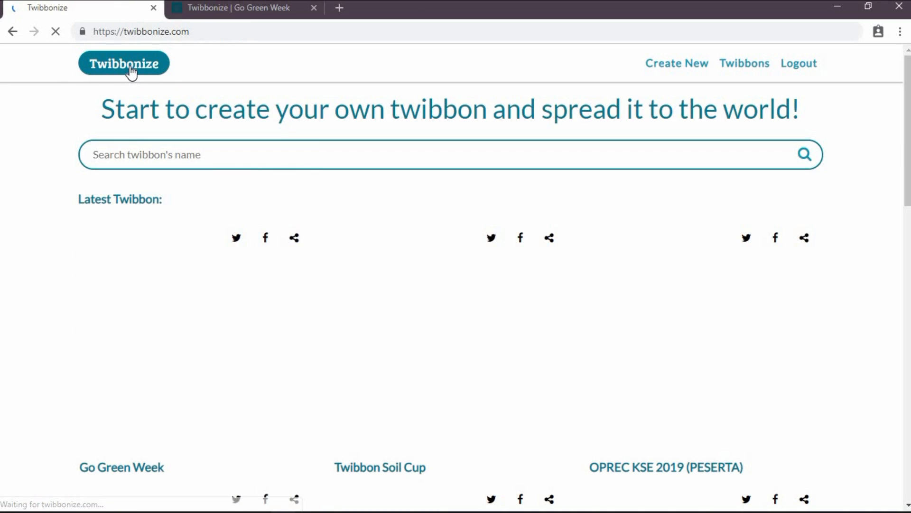
{"action": "scroll", "coordinate": [26, 162], "scroll_direction": "down", "scroll_amount": 2}
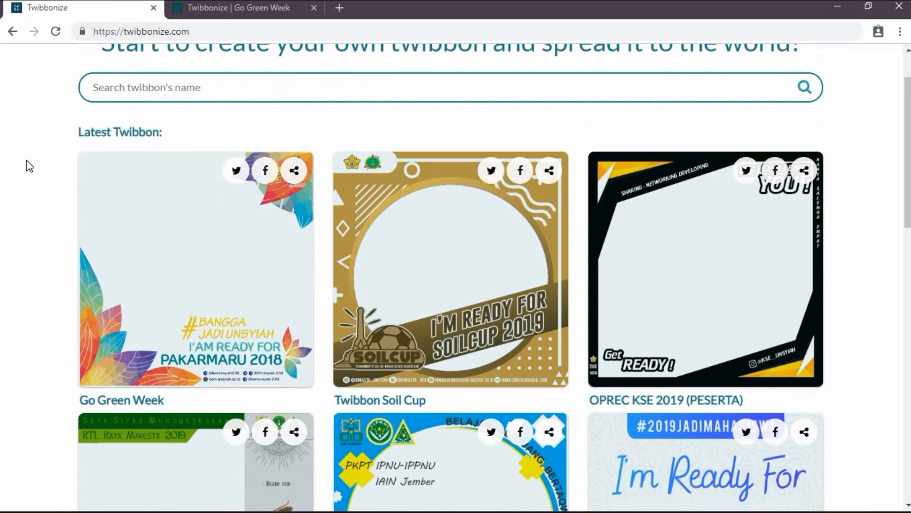
{"action": "scroll", "coordinate": [27, 159], "scroll_direction": "up", "scroll_amount": 2}
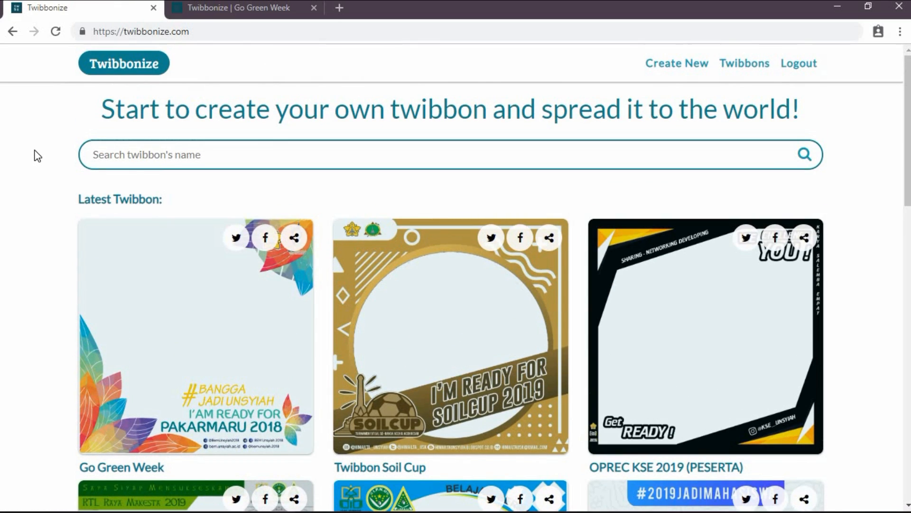
{"action": "scroll", "coordinate": [37, 157], "scroll_direction": "down", "scroll_amount": 3}
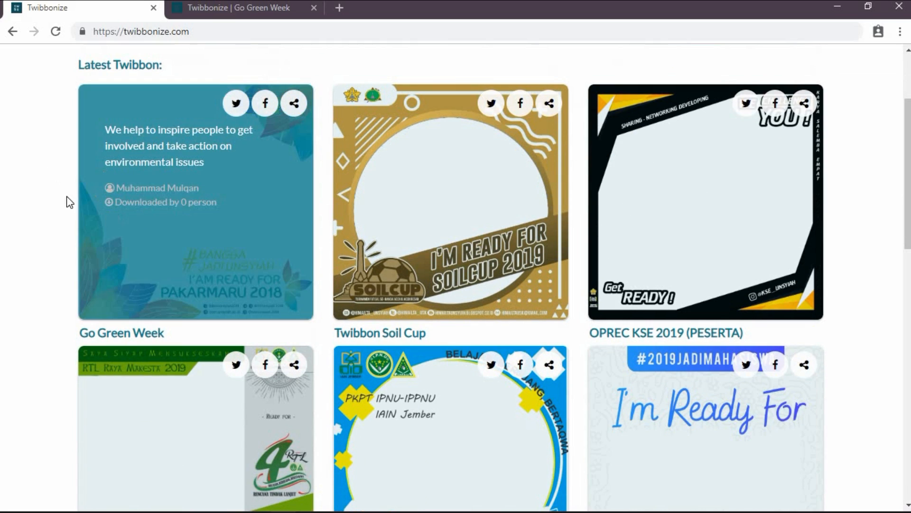
Step: On the Go Green Week page, enter the participant's full name, the major "CS" and the university "Syiah Kuala University"
{"action": "left_click", "coordinate": [226, 10]}
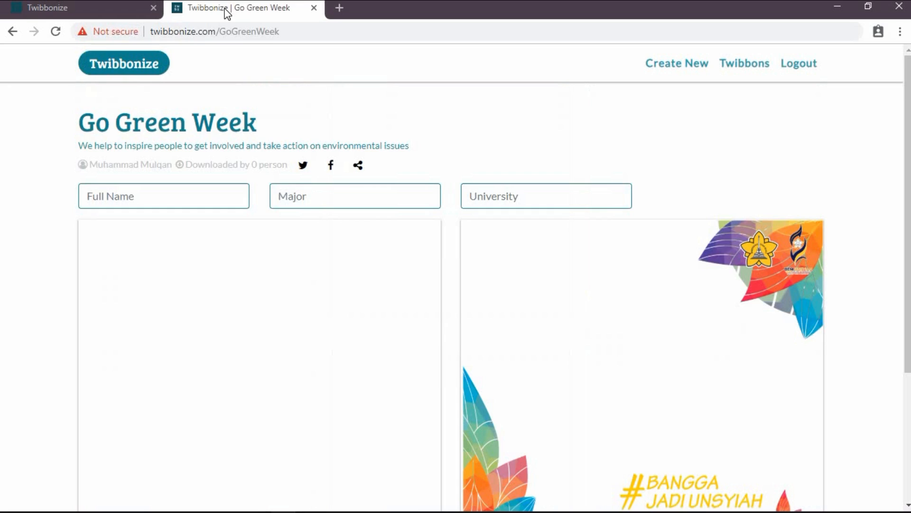
{"action": "scroll", "coordinate": [51, 158], "scroll_direction": "down", "scroll_amount": 1}
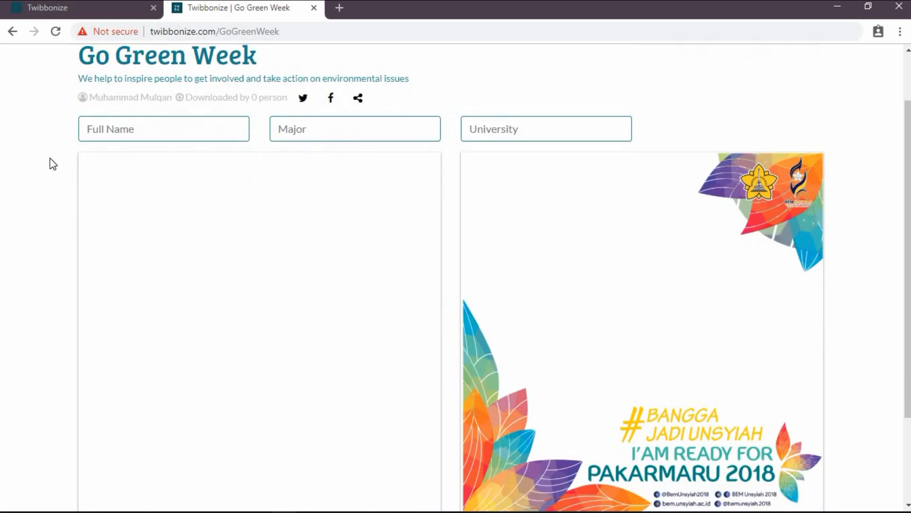
{"action": "left_click", "coordinate": [133, 132]}
{"action": "type", "text": "M"}
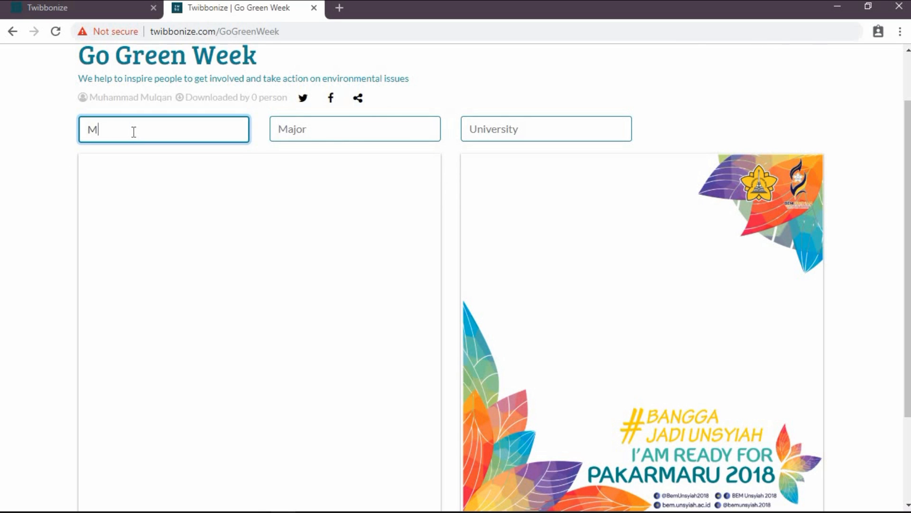
{"action": "type", "text": "ulqan"}
{"action": "left_click", "coordinate": [304, 124]}
{"action": "type", "text": "CS"}
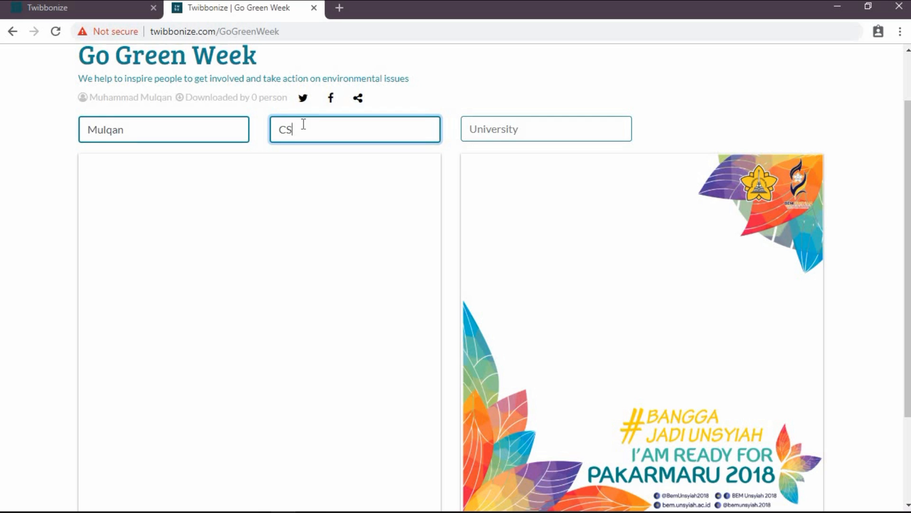
{"action": "left_click", "coordinate": [535, 119]}
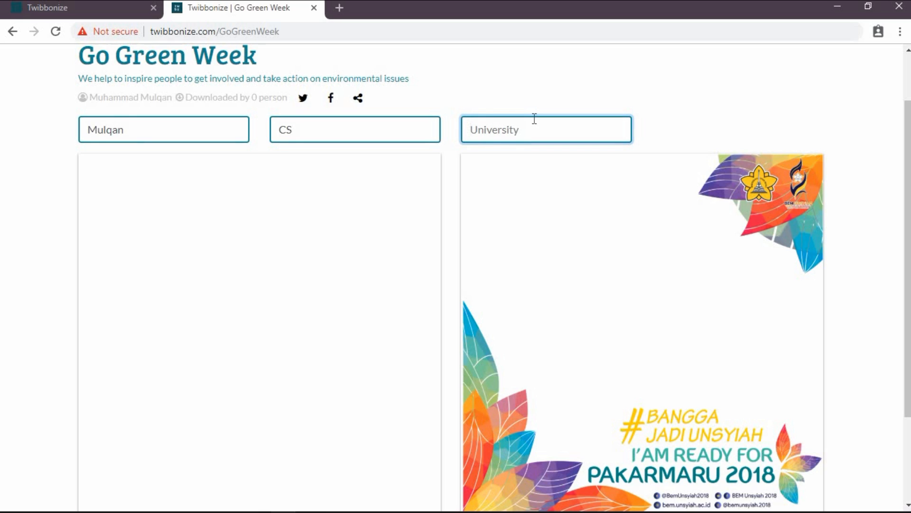
{"action": "type", "text": "Syiah Kuala Universi"}
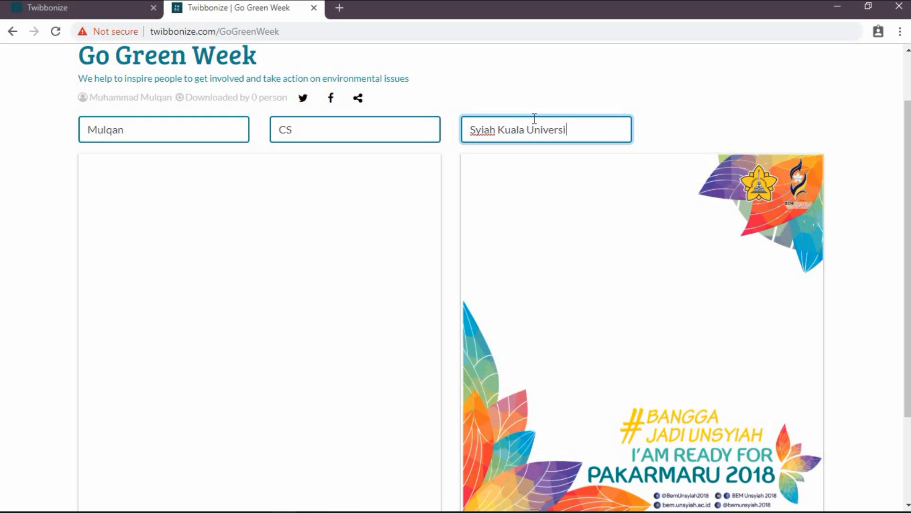
{"action": "type", "text": "ty"}
Step: Replace the major with "Computer Science"
{"action": "left_click", "coordinate": [376, 128]}
{"action": "type", "text": "Comp"}
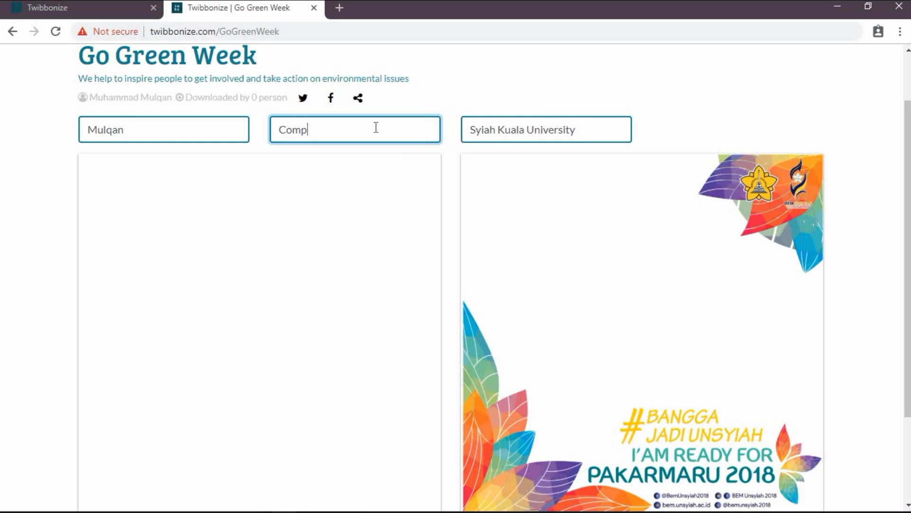
{"action": "type", "text": "uter Science"}
Step: Load the thumb photo from the Downloads folder into the twibbon
{"action": "scroll", "coordinate": [247, 417], "scroll_direction": "down", "scroll_amount": 3}
{"action": "left_click", "coordinate": [261, 412]}
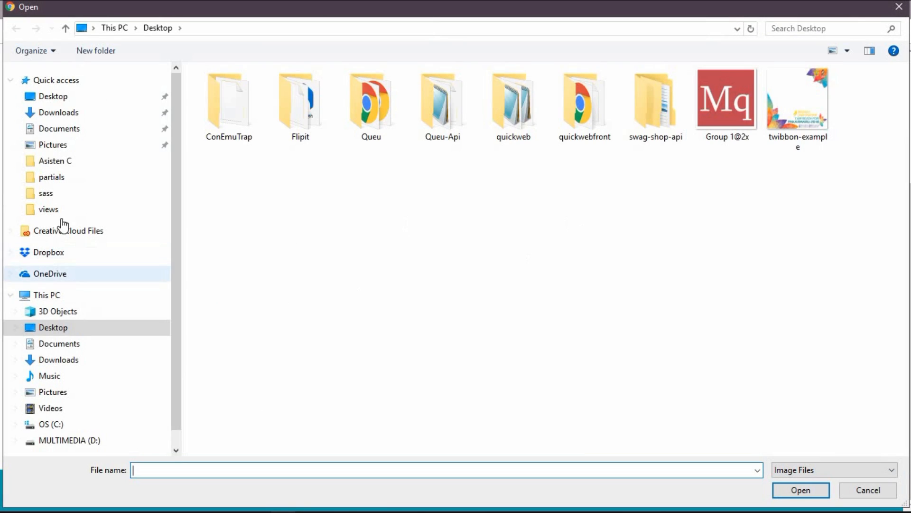
{"action": "left_click", "coordinate": [72, 113]}
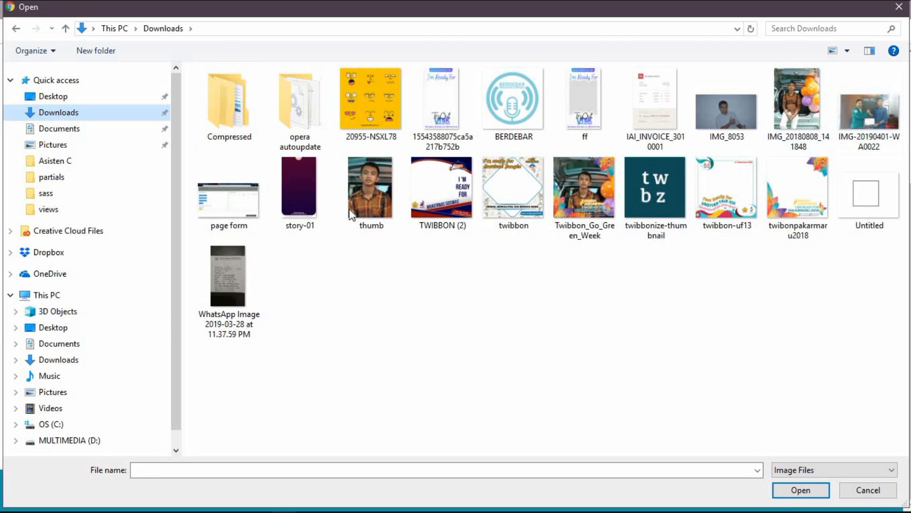
{"action": "double_click", "coordinate": [360, 195]}
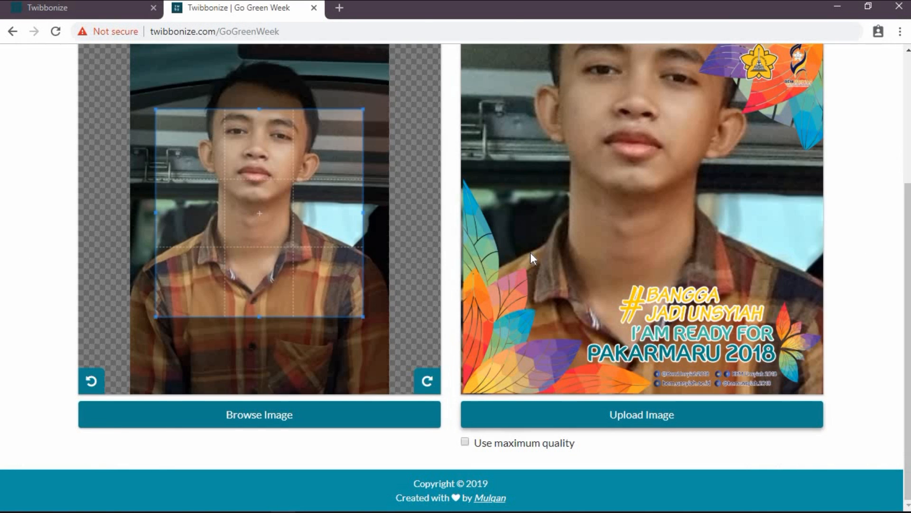
Step: Move the crop area to the photo's upper left corner and enlarge it to span nearly the photo's full width
{"action": "scroll", "coordinate": [228, 251], "scroll_direction": "up", "scroll_amount": 1}
{"action": "left_click_drag", "start_coordinate": [237, 247], "coordinate": [216, 180]}
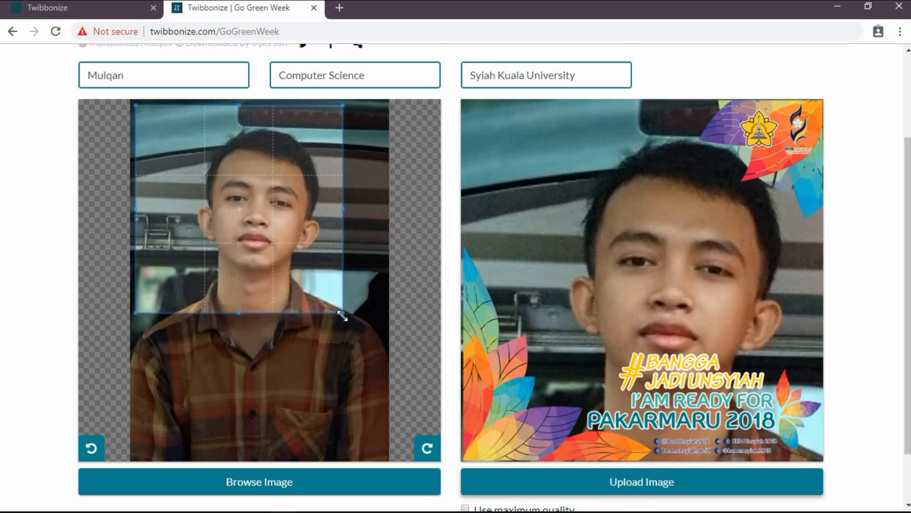
{"action": "left_click_drag", "start_coordinate": [342, 317], "coordinate": [397, 375]}
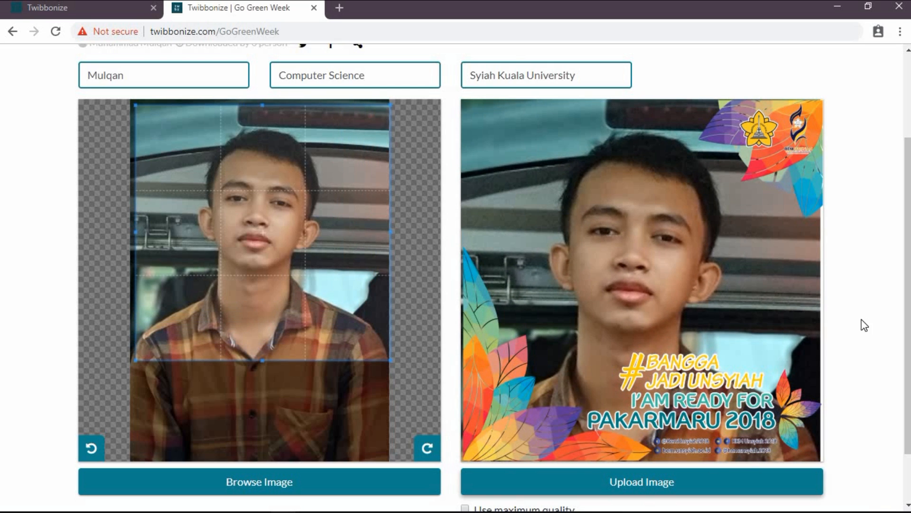
Step: Toggle the maximum quality option and upload the framed photo
{"action": "scroll", "coordinate": [734, 381], "scroll_direction": "down", "scroll_amount": 2}
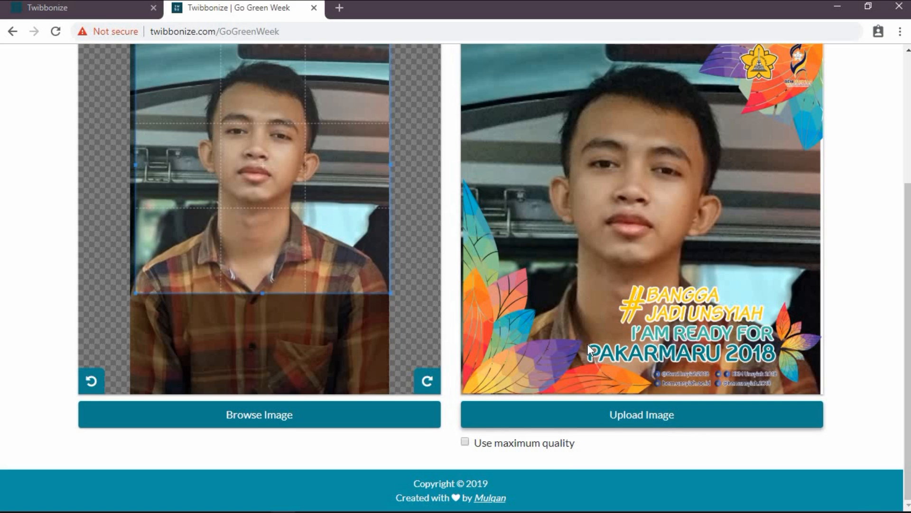
{"action": "left_click", "coordinate": [465, 442]}
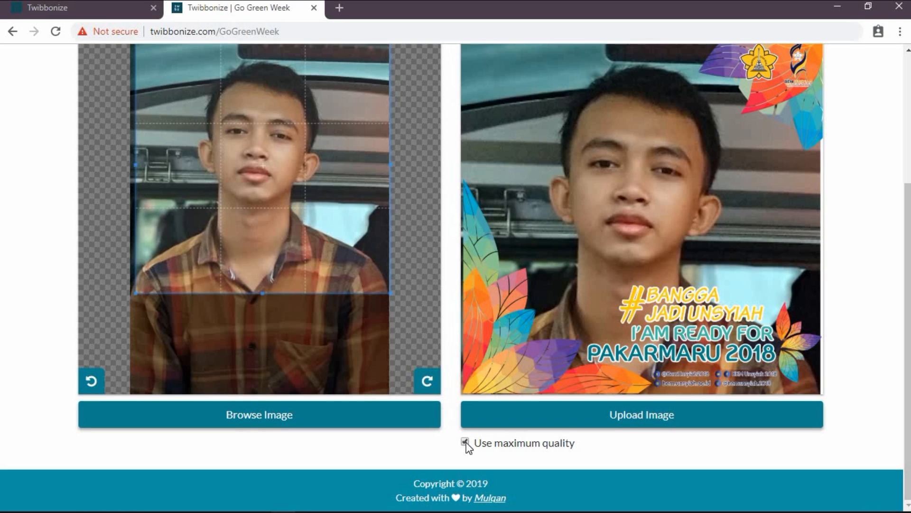
{"action": "left_click", "coordinate": [465, 441]}
{"action": "left_click", "coordinate": [641, 421]}
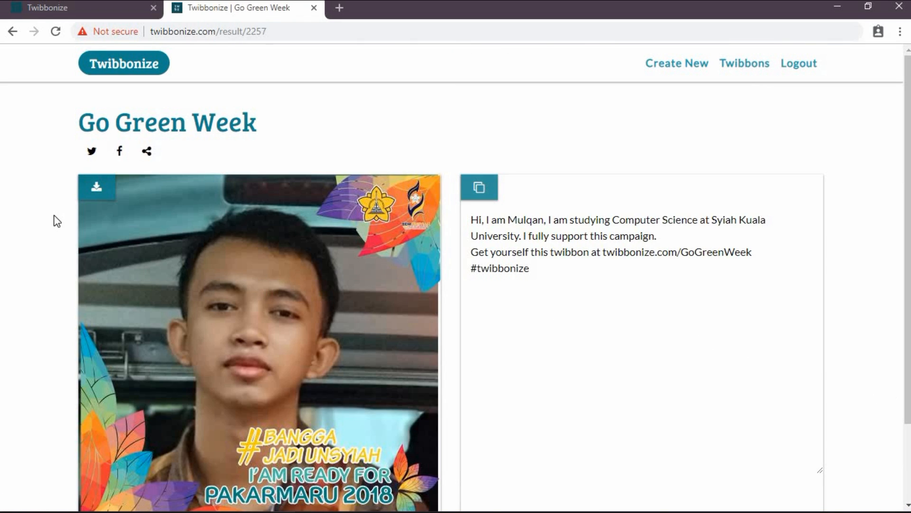
Step: Download the finished twibbon image, then check the filled-in placeholders in the caption and copy the whole caption to the clipboard
{"action": "left_click", "coordinate": [96, 186]}
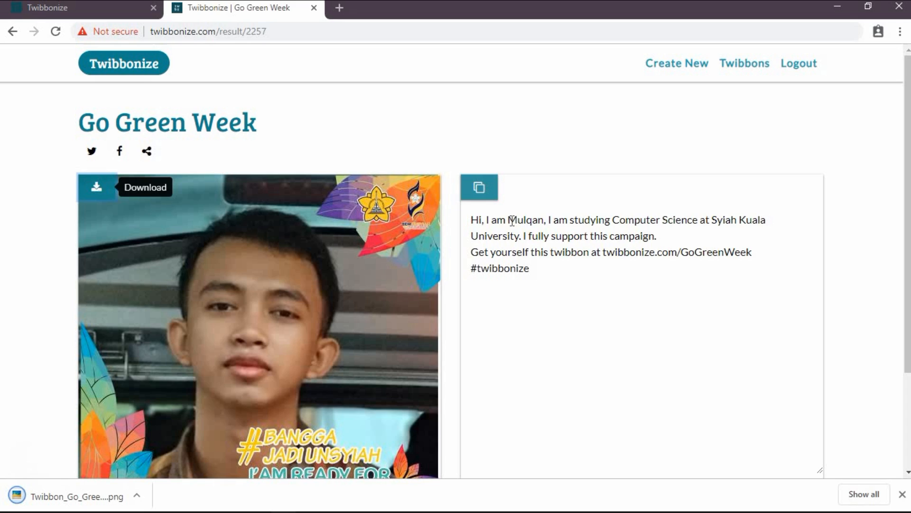
{"action": "left_click_drag", "start_coordinate": [508, 221], "coordinate": [541, 219]}
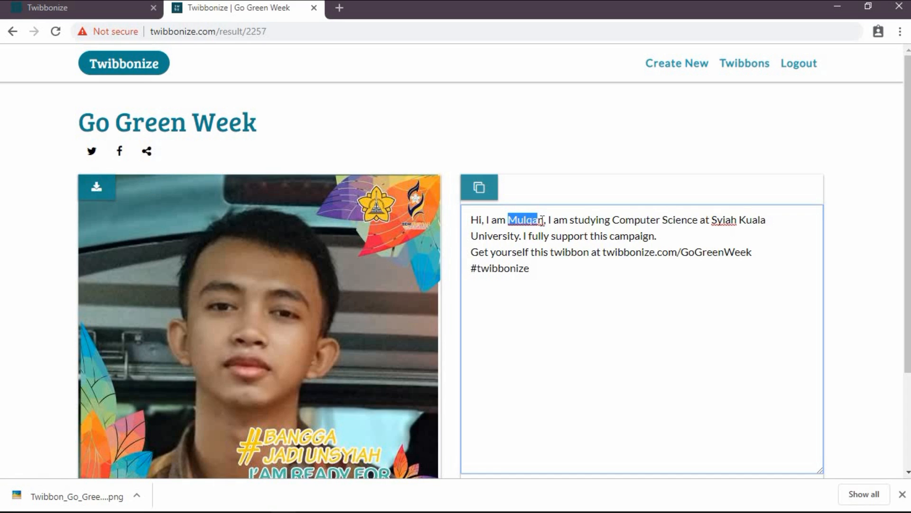
{"action": "left_click", "coordinate": [544, 219]}
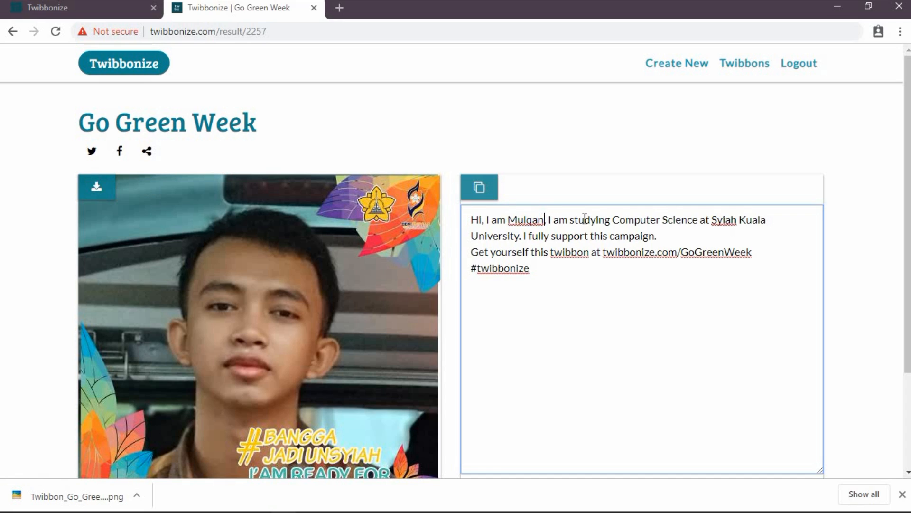
{"action": "left_click_drag", "start_coordinate": [611, 219], "coordinate": [769, 220]}
{"action": "left_click_drag", "start_coordinate": [523, 236], "coordinate": [472, 236]}
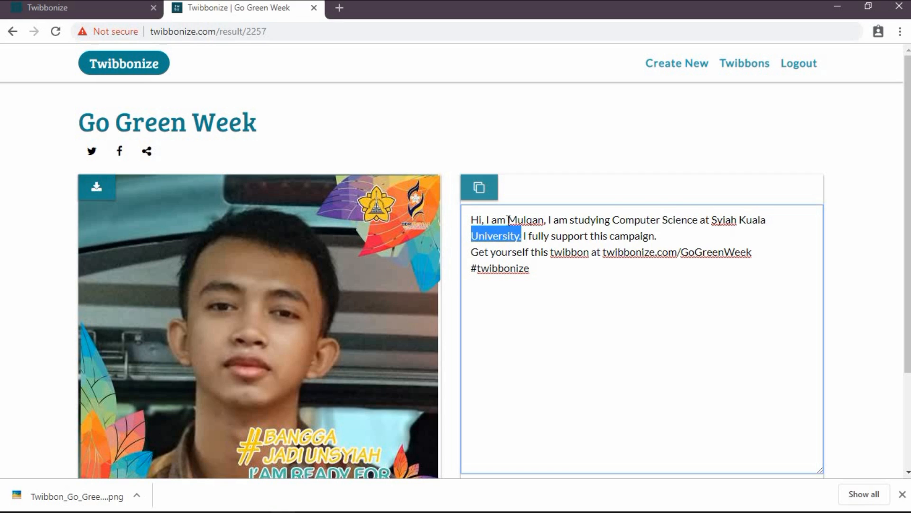
{"action": "left_click", "coordinate": [489, 187]}
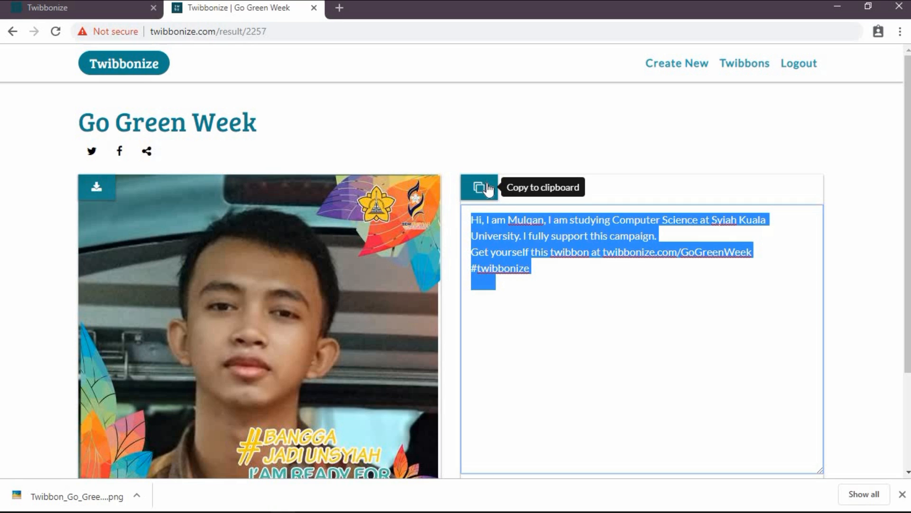